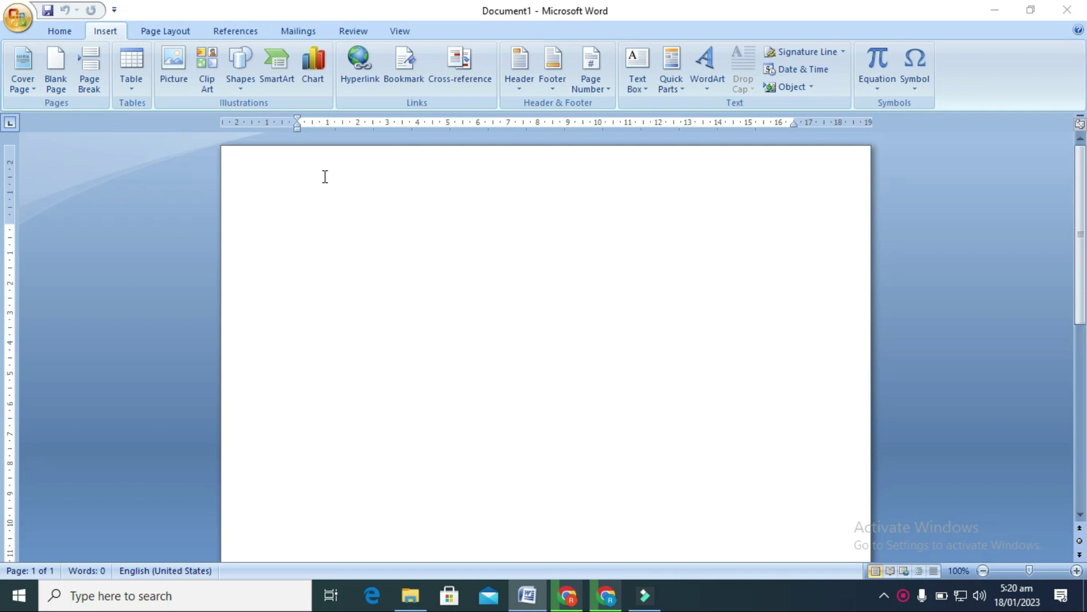
# Step: Delete the practice 'clipArt' text from the document
pyautogui.write('clipArt')
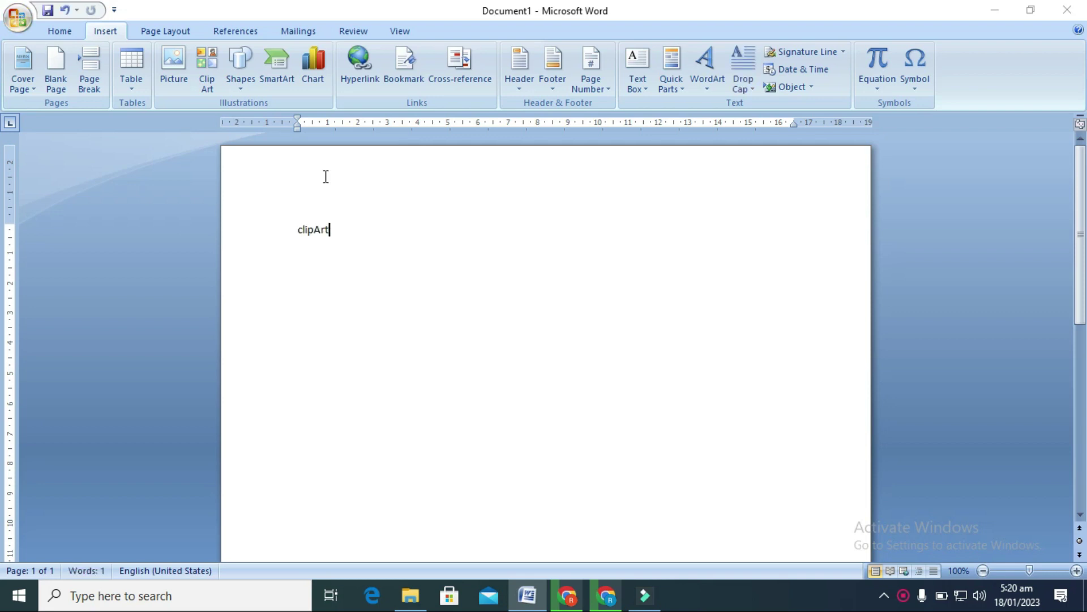
pyautogui.keyDown('ctrl'); pyautogui.scroll(5, 401, 309); pyautogui.keyUp('ctrl')
pyautogui.keyDown('ctrl'); pyautogui.scroll(4, 395, 307); pyautogui.keyUp('ctrl')
pyautogui.keyDown('ctrl'); pyautogui.scroll(5, 177, 408); pyautogui.keyUp('ctrl')
pyautogui.keyDown('ctrl'); pyautogui.scroll(5, 172, 386); pyautogui.keyUp('ctrl')
pyautogui.keyDown('ctrl'); pyautogui.scroll(4, 175, 405); pyautogui.keyUp('ctrl')
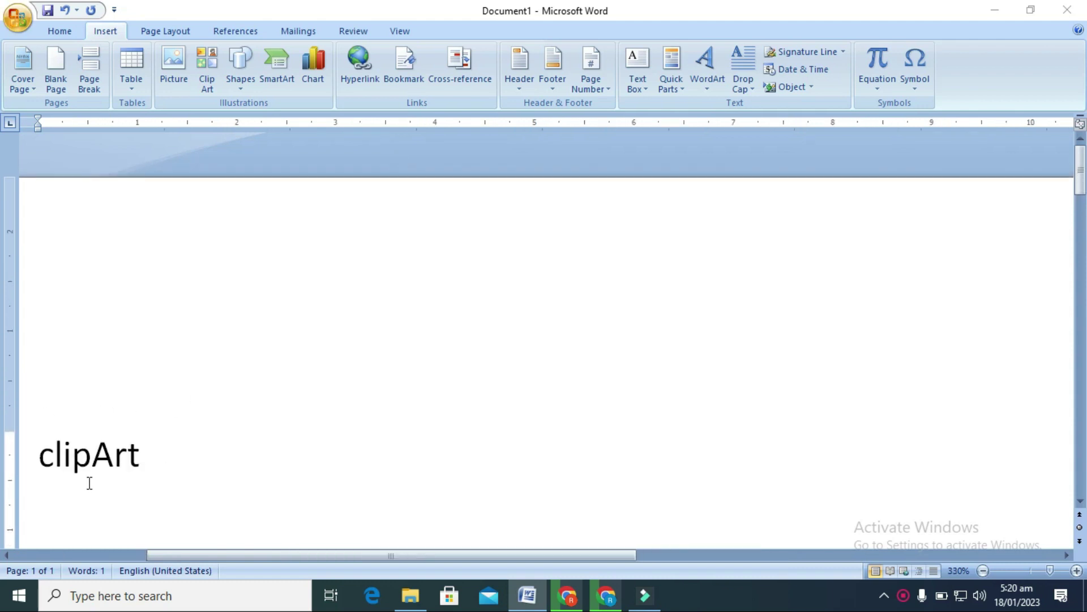
pyautogui.keyDown('ctrl'); pyautogui.scroll(-2, 164, 461); pyautogui.keyUp('ctrl')
pyautogui.keyDown('ctrl'); pyautogui.scroll(-6, 173, 439); pyautogui.keyUp('ctrl')
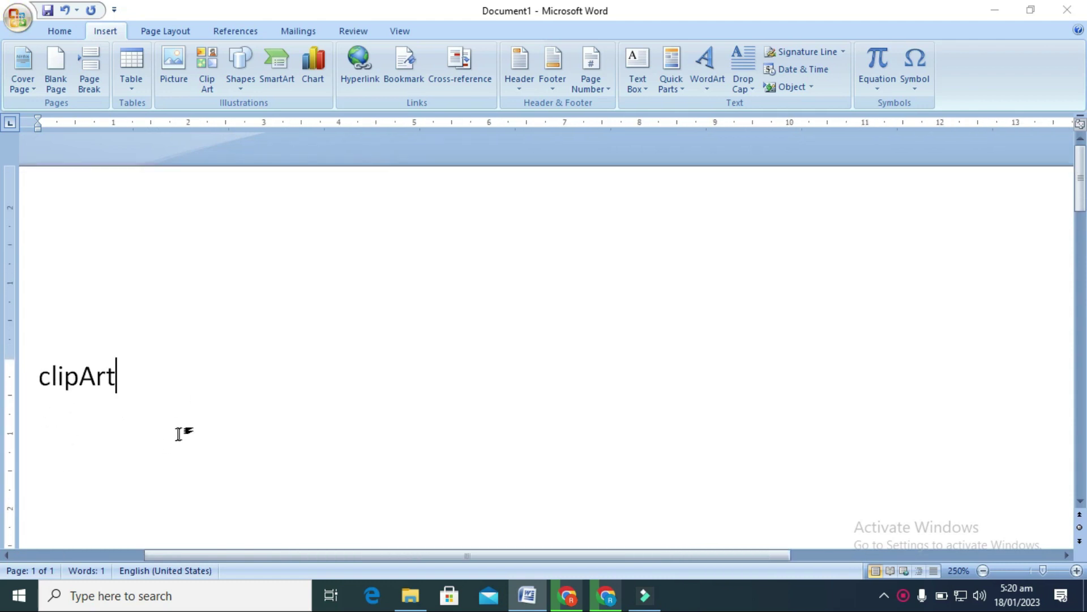
pyautogui.keyDown('ctrl'); pyautogui.scroll(-7, 178, 434); pyautogui.keyUp('ctrl')
pyautogui.keyDown('ctrl'); pyautogui.scroll(-3, 190, 423); pyautogui.keyUp('ctrl')
pyautogui.keyDown('ctrl'); pyautogui.scroll(-6, 218, 401); pyautogui.keyUp('ctrl')
pyautogui.keyDown('ctrl'); pyautogui.scroll(4, 226, 396); pyautogui.keyUp('ctrl')
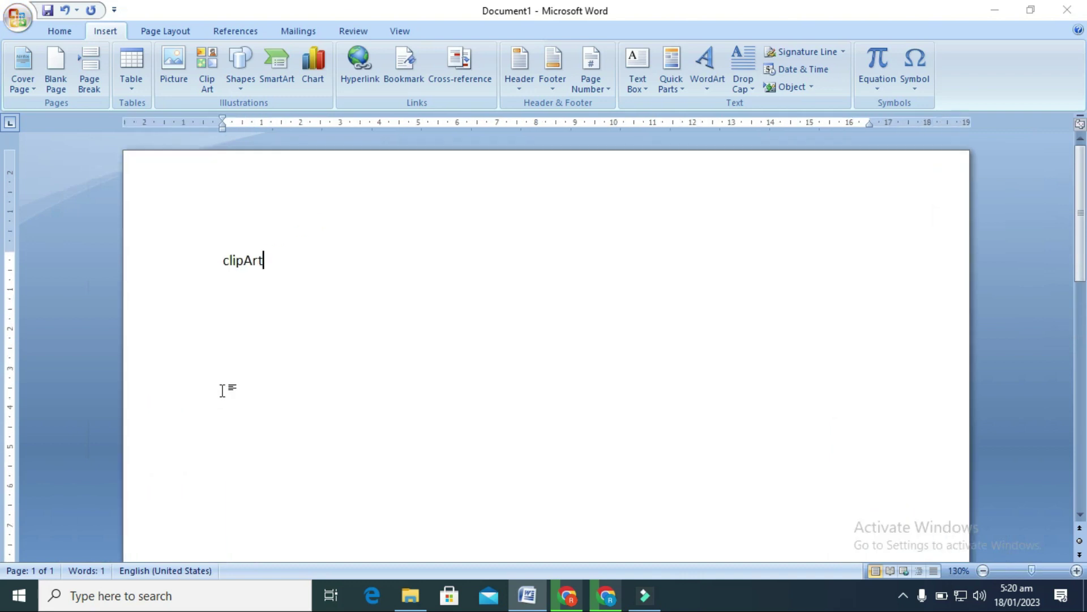
pyautogui.press('BackSpace')
pyautogui.press('BackSpace')
pyautogui.press('BackSpace')
pyautogui.press('BackSpace')
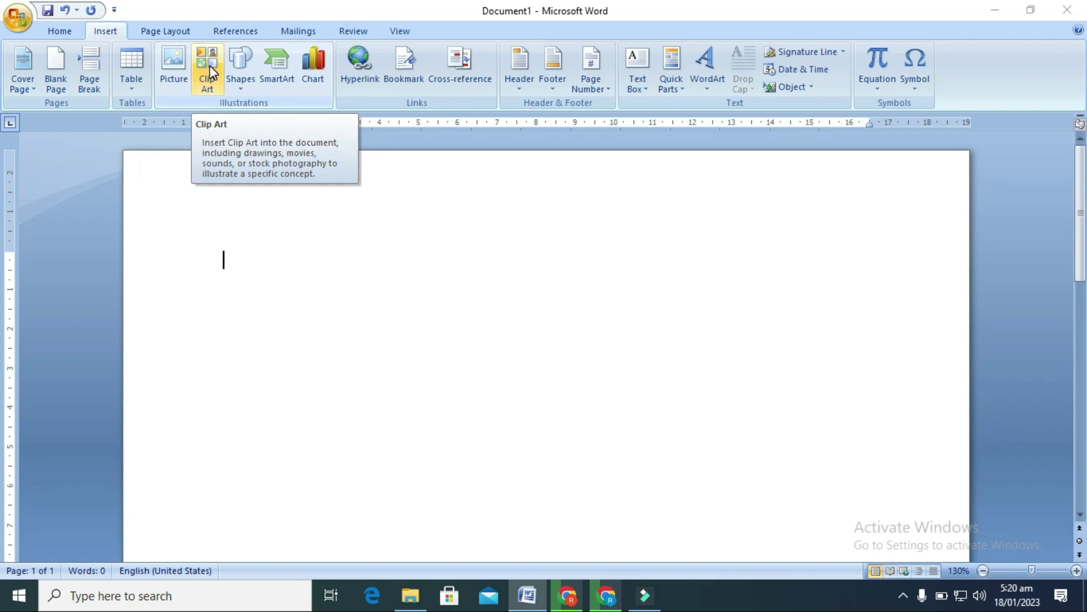
# Step: Search the Clip Art pane for 'car'
pyautogui.click(209, 66)
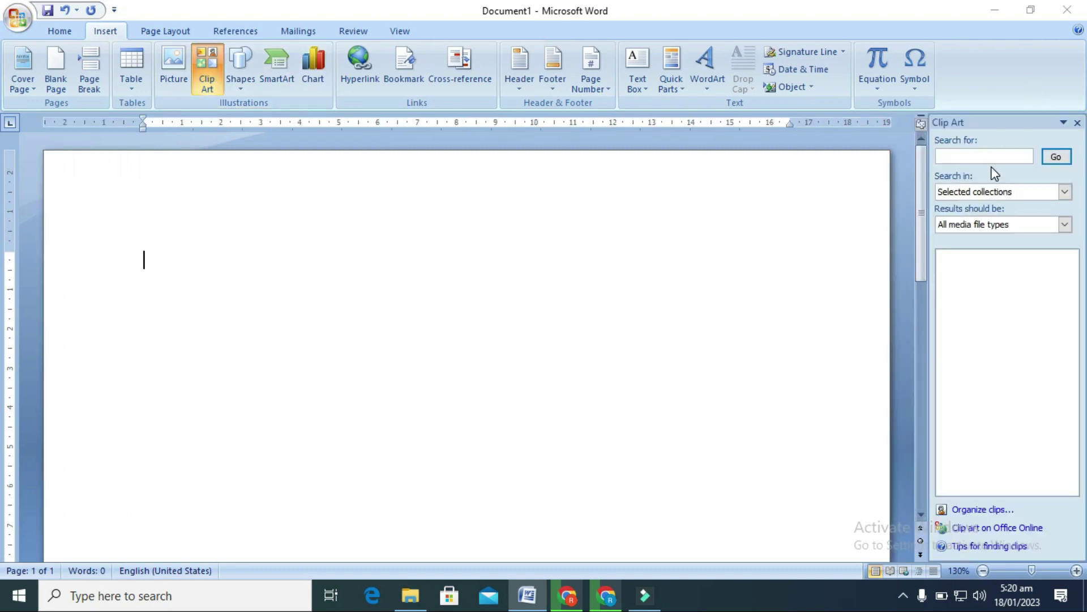
pyautogui.click(962, 158)
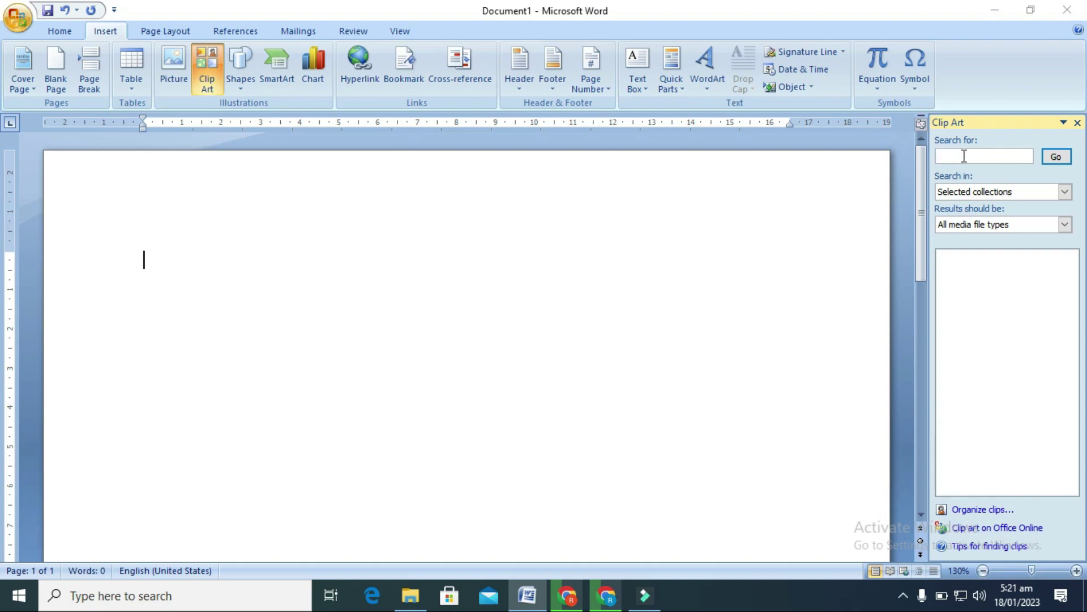
pyautogui.write('car')
pyautogui.press('BackSpace')
pyautogui.press('BackSpace')
pyautogui.write('ar')
pyautogui.click(1056, 157)
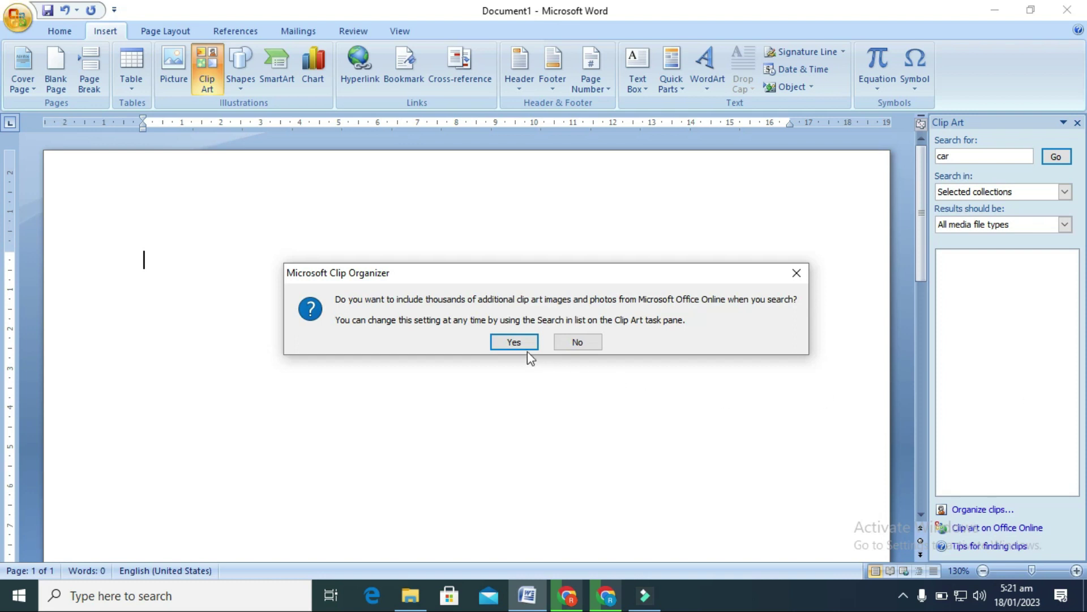
# Step: Include Office Online clips and insert the green race-car clip art from the results
pyautogui.click(525, 345)
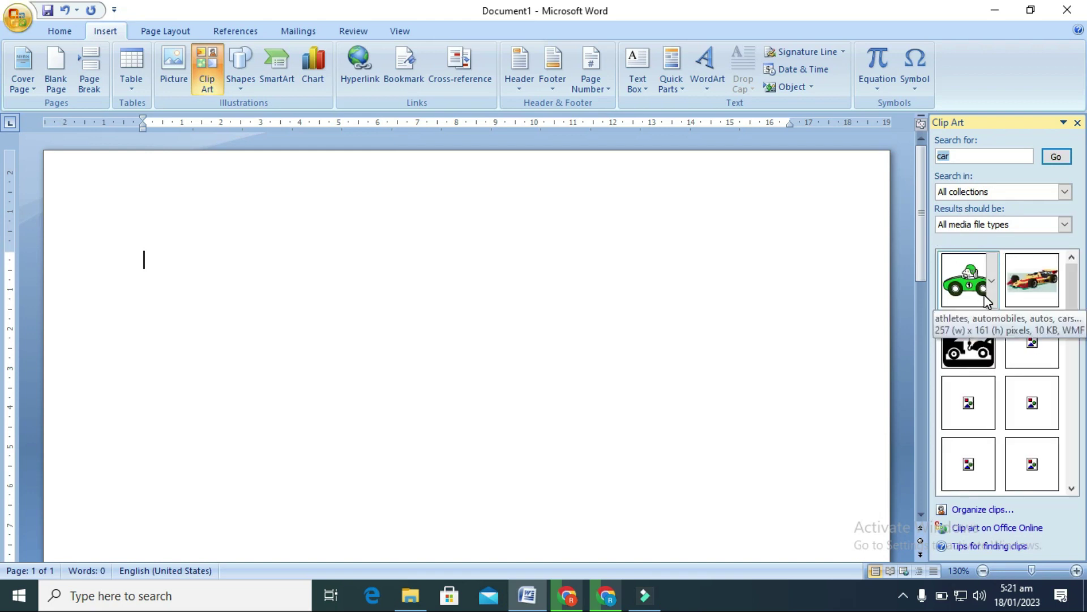
pyautogui.scroll(-3, 985, 297)
pyautogui.scroll(3, 987, 300)
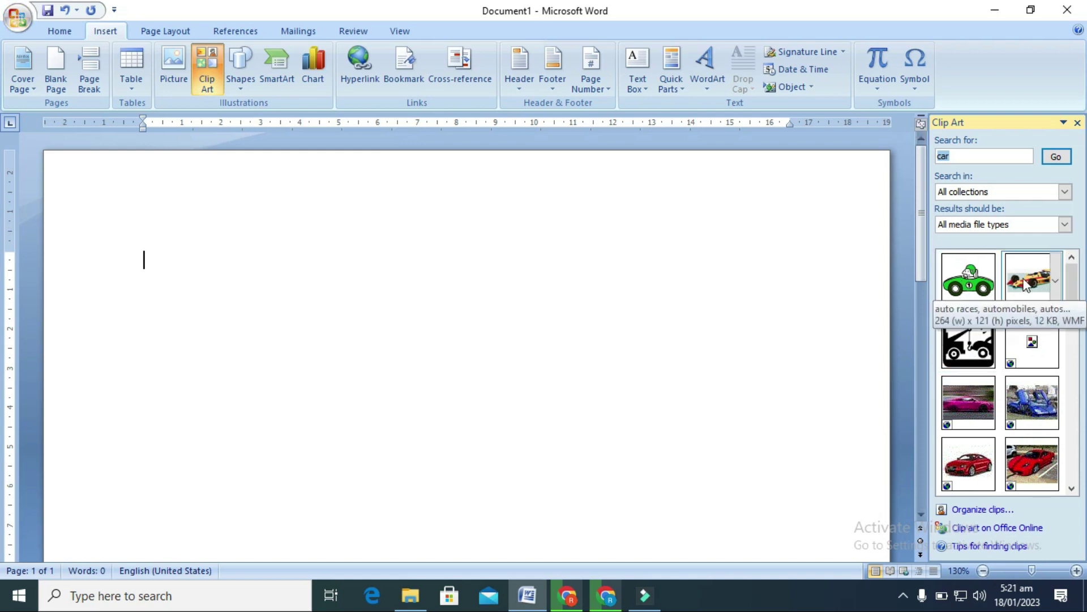
pyautogui.click(972, 288)
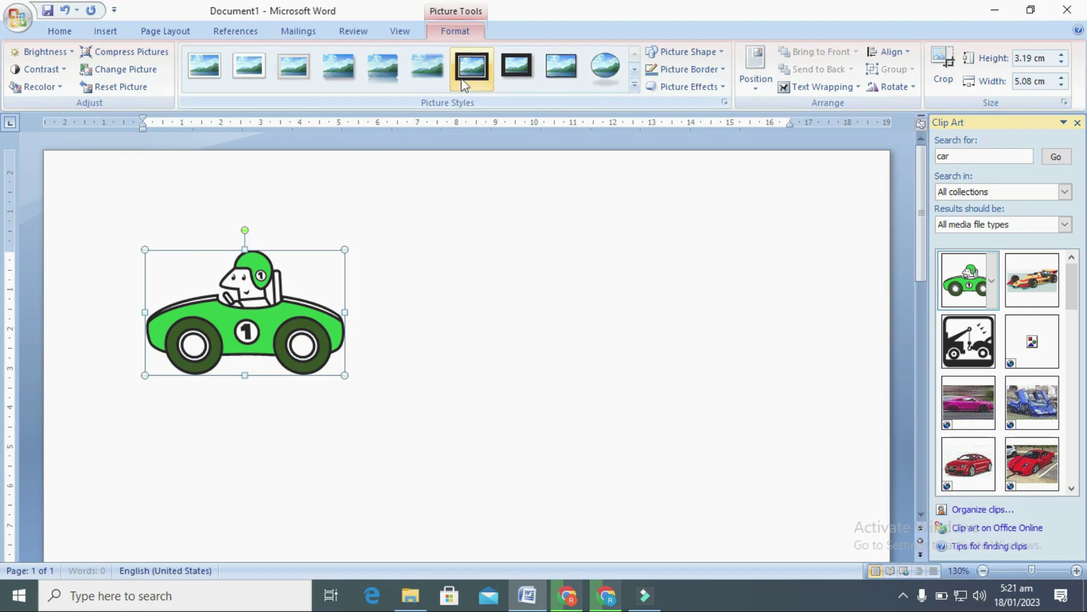
# Step: Close the Clip Art pane and review Brightness and Contrast without changing them
pyautogui.click(1078, 123)
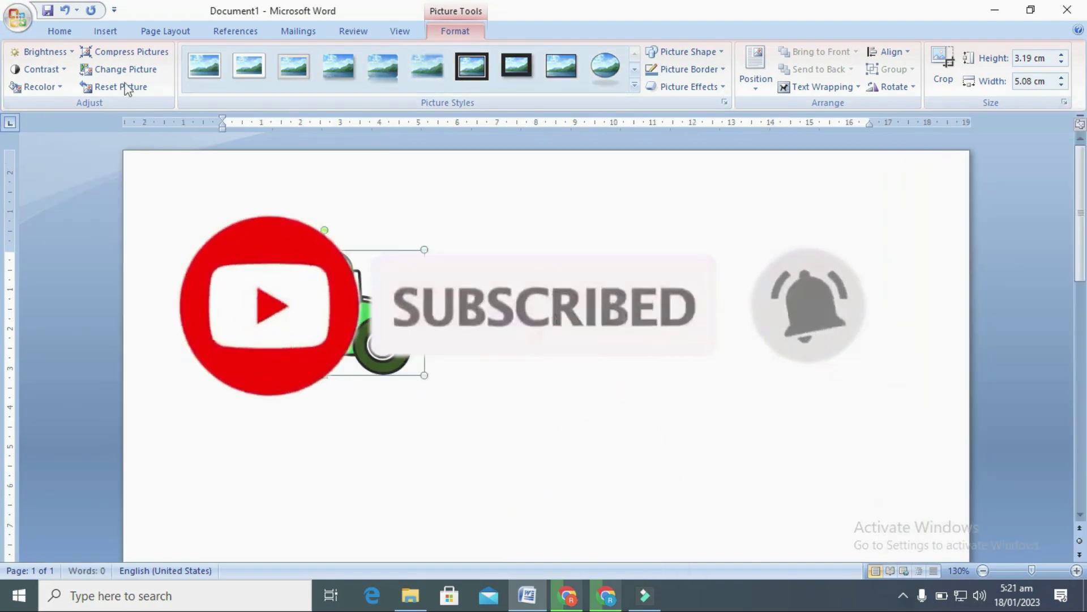
pyautogui.click(42, 54)
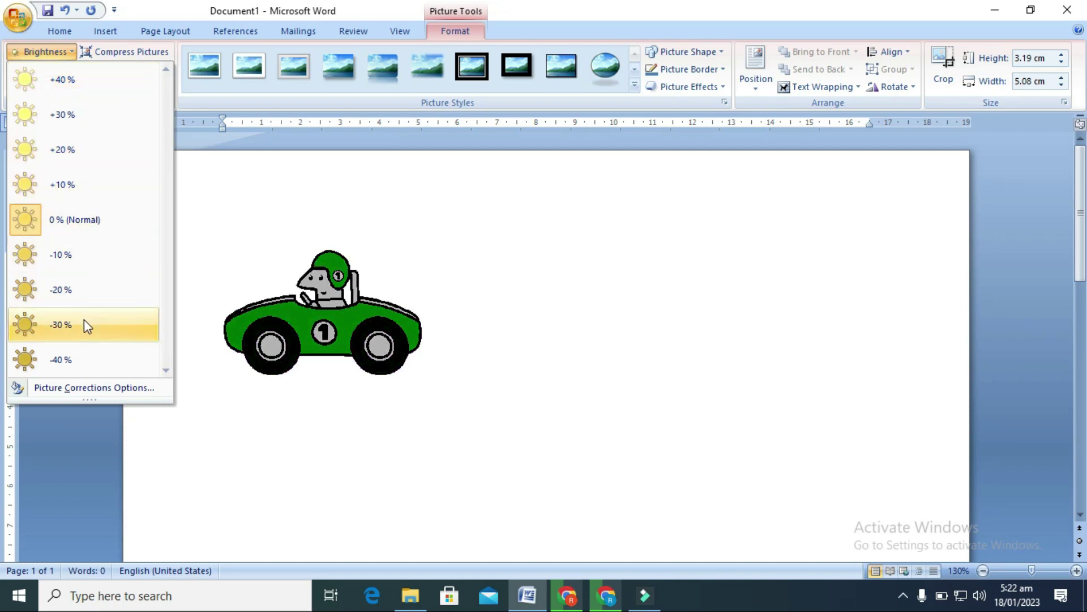
pyautogui.click(208, 232)
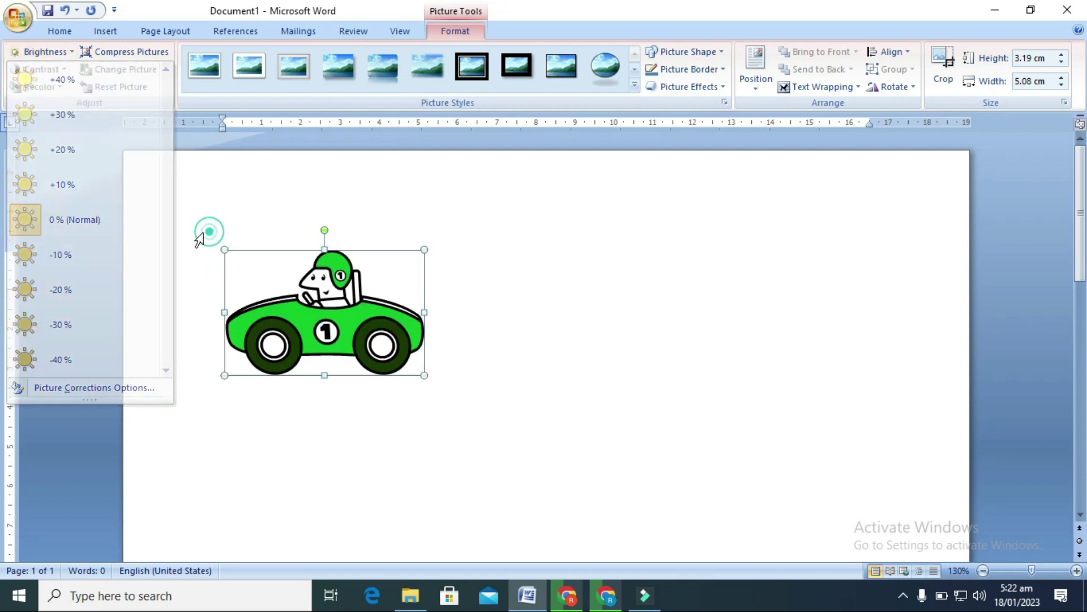
pyautogui.click(63, 70)
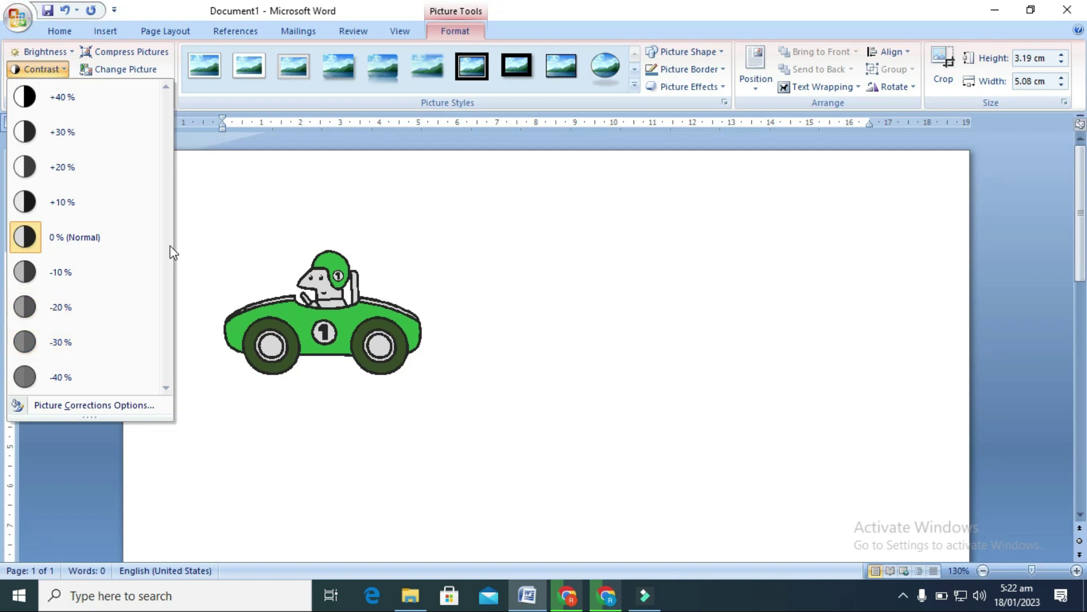
pyautogui.click(204, 190)
# Step: Recolour the race car with a grey Dark Variation
pyautogui.click(59, 87)
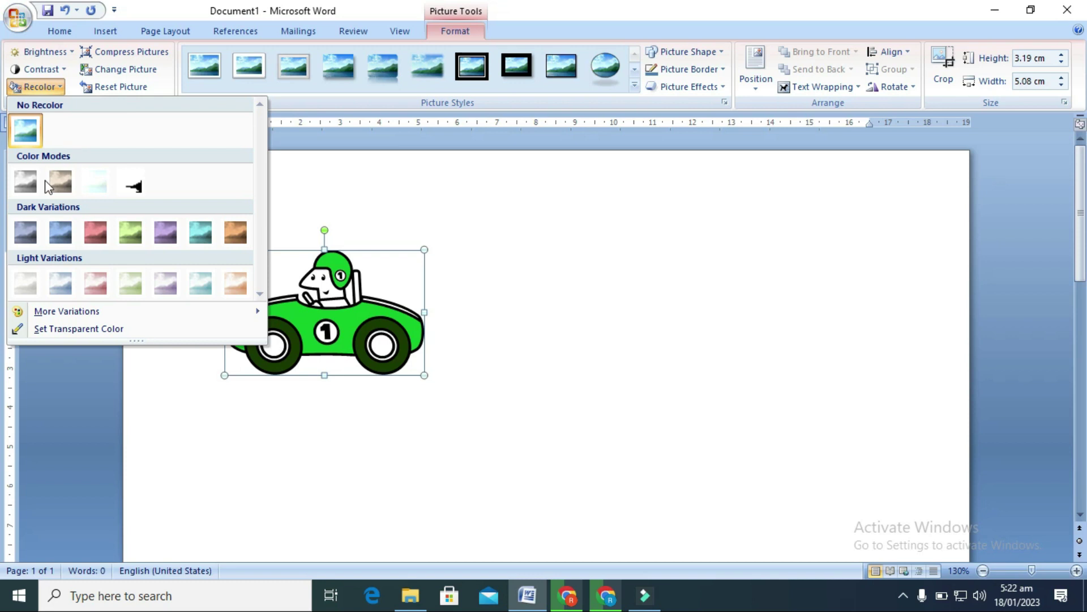
pyautogui.click(35, 235)
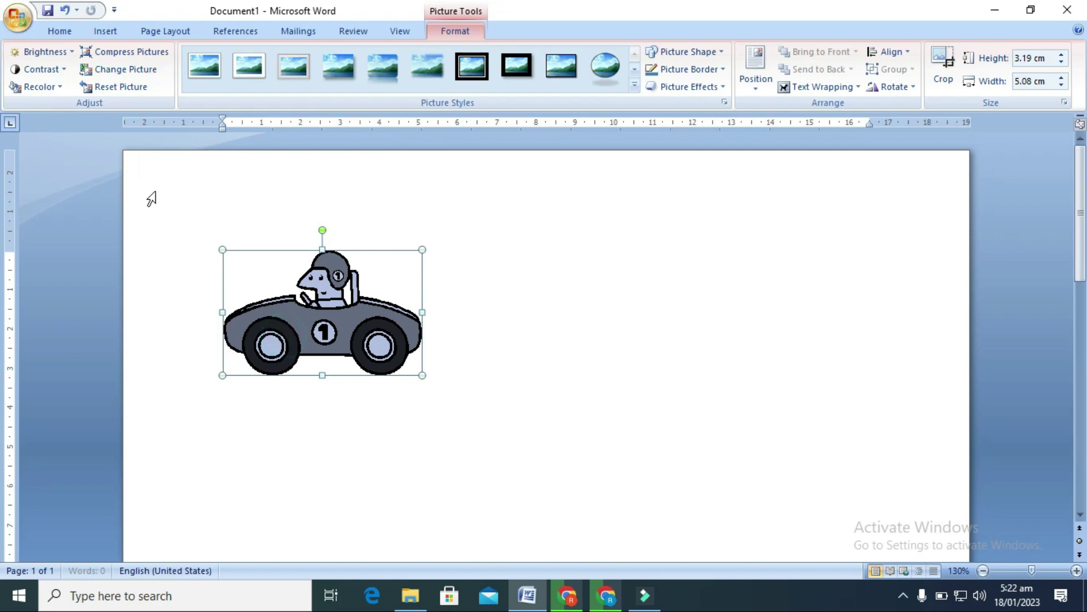
pyautogui.click(139, 51)
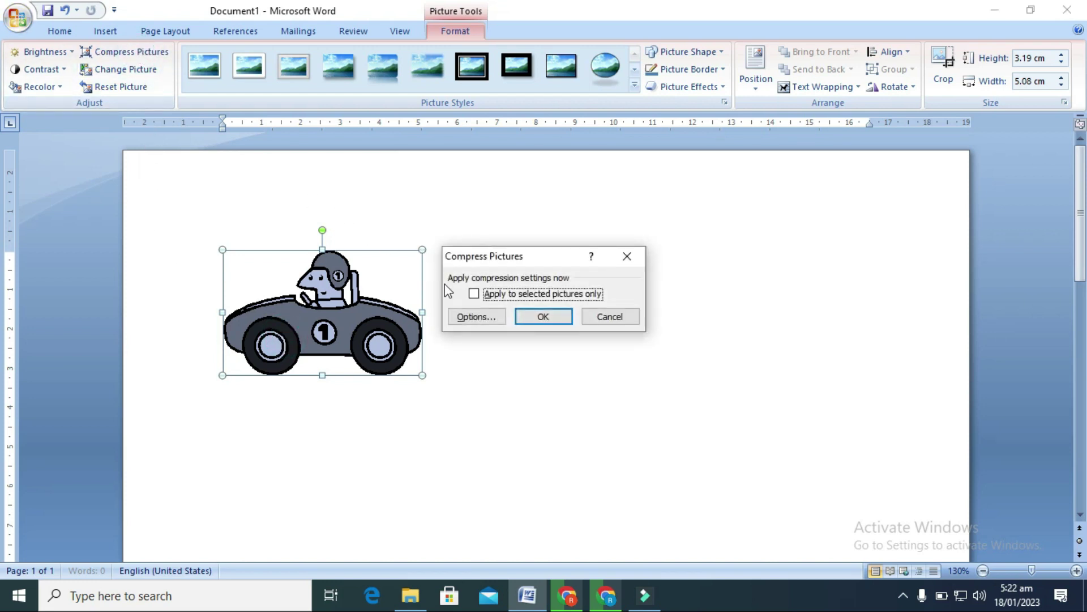
# Step: Limit compression to the selected picture, then reset the car to its original green colours
pyautogui.click(473, 294)
pyautogui.click(554, 317)
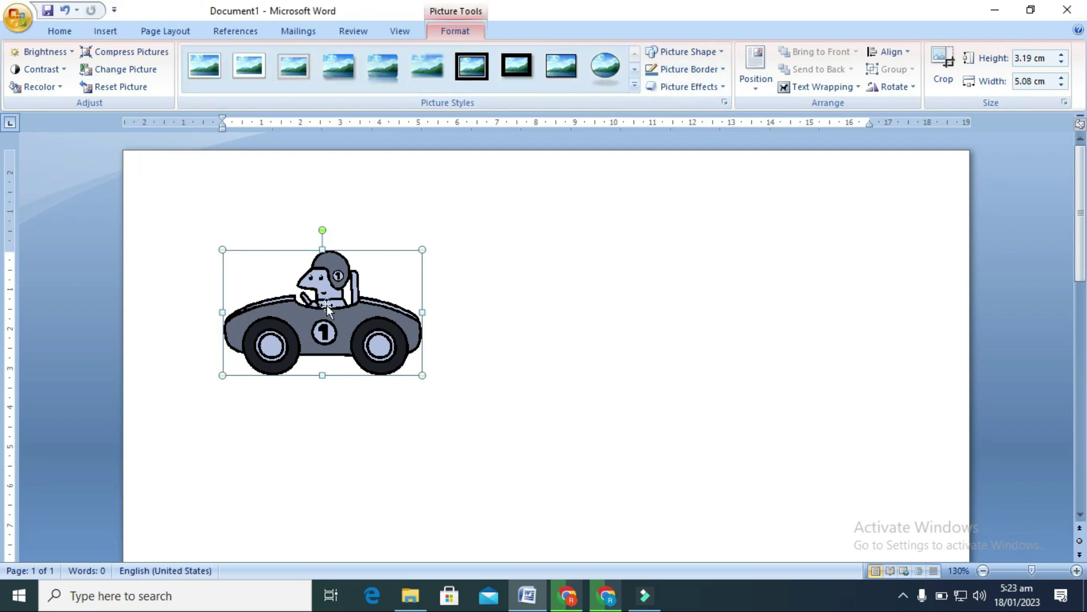
pyautogui.click(125, 86)
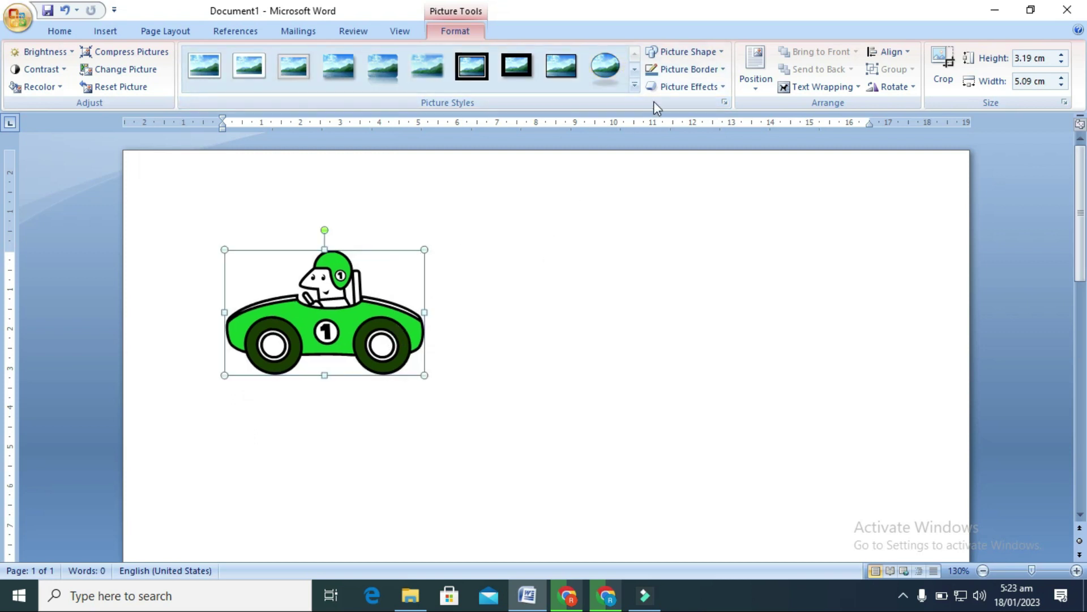
pyautogui.click(687, 52)
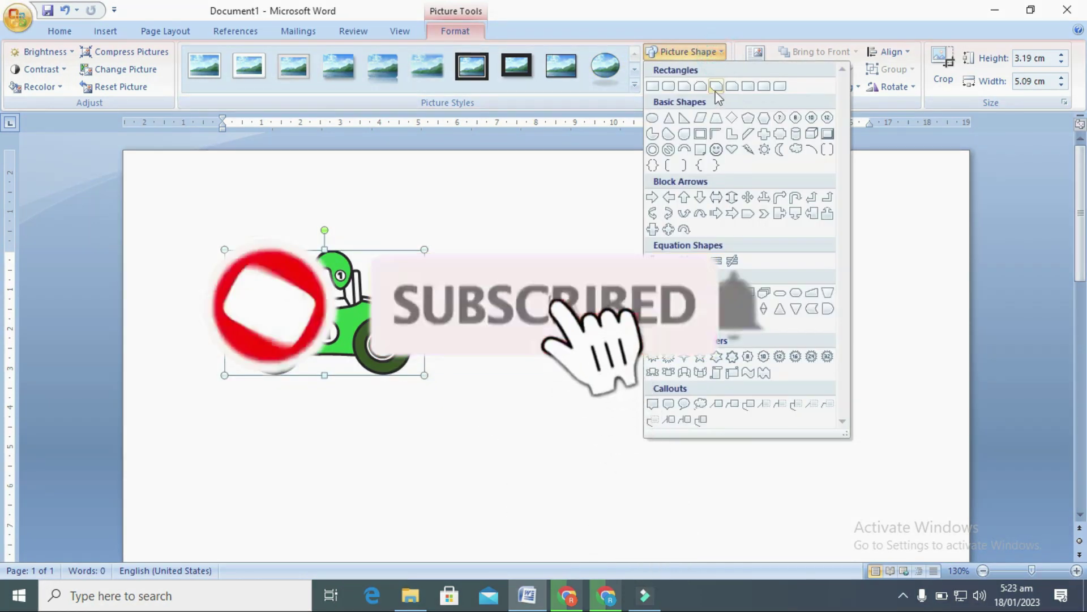
pyautogui.click(715, 86)
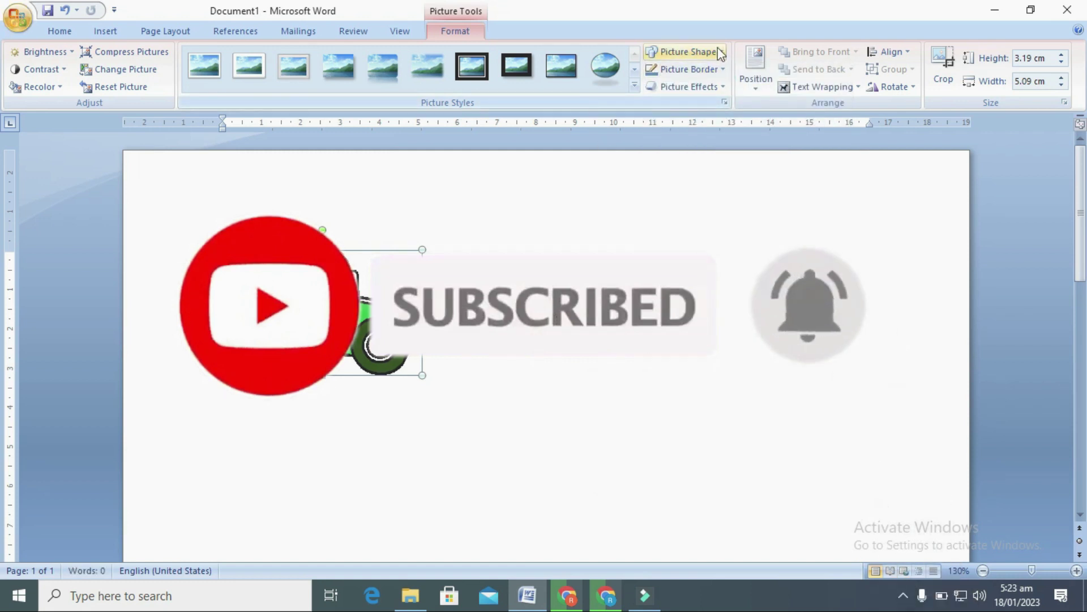
pyautogui.click(688, 52)
pyautogui.click(663, 146)
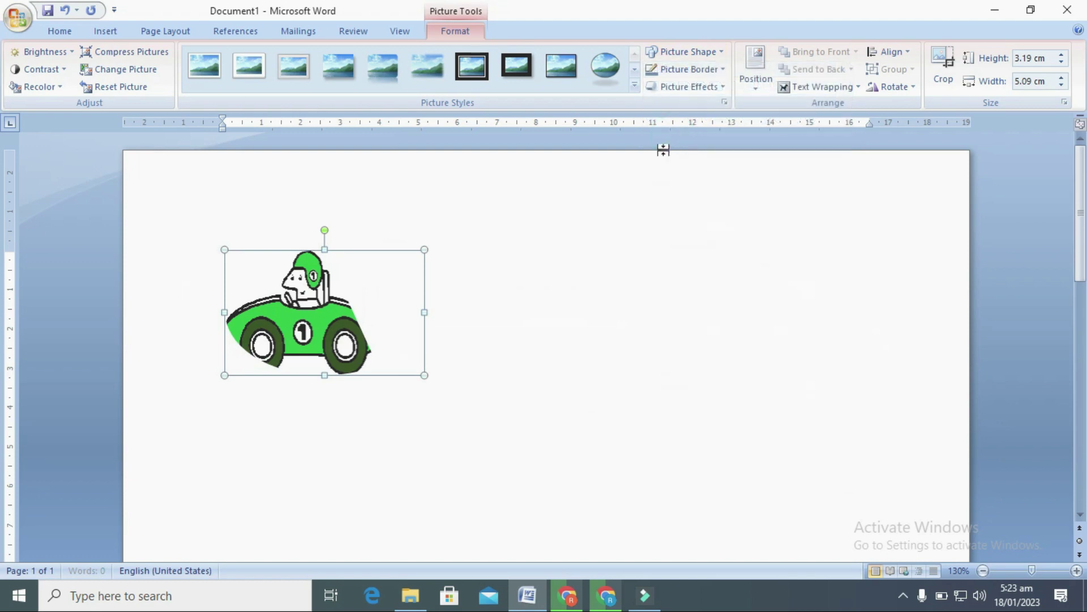
pyautogui.click(688, 52)
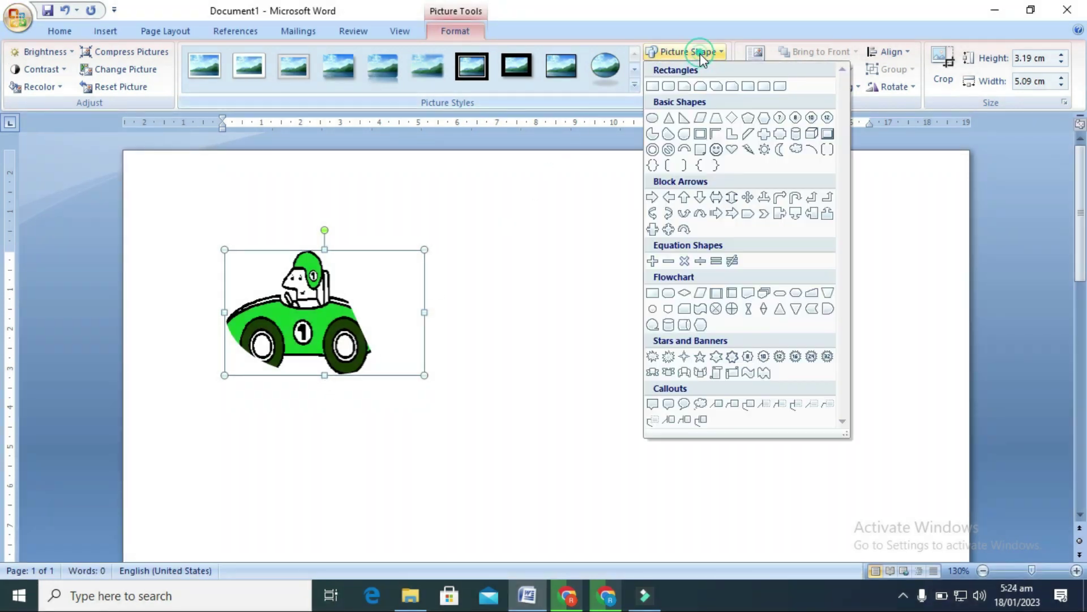
pyautogui.click(685, 151)
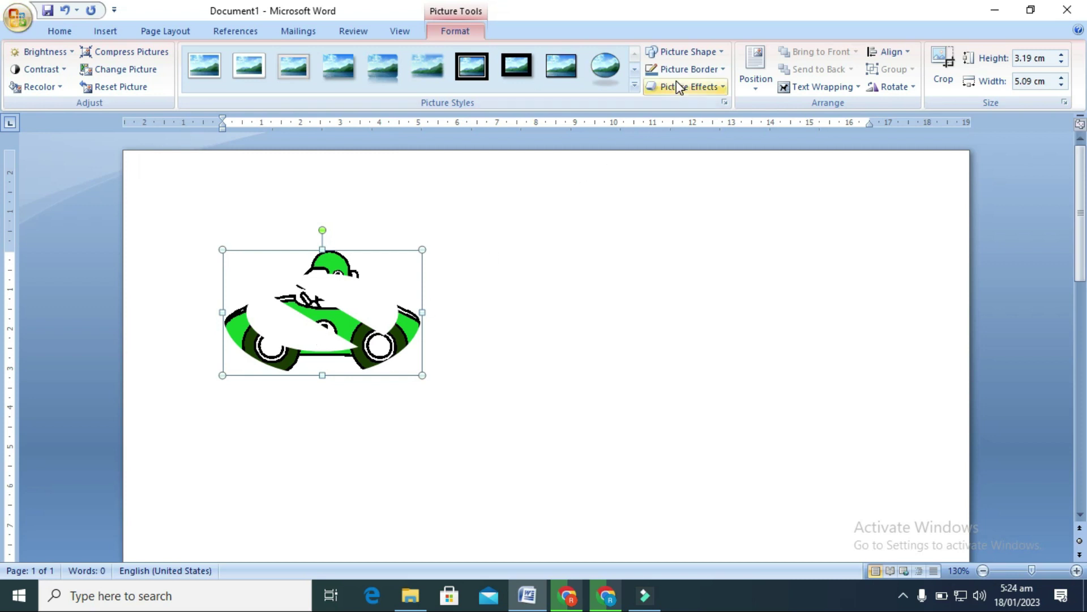
pyautogui.click(703, 53)
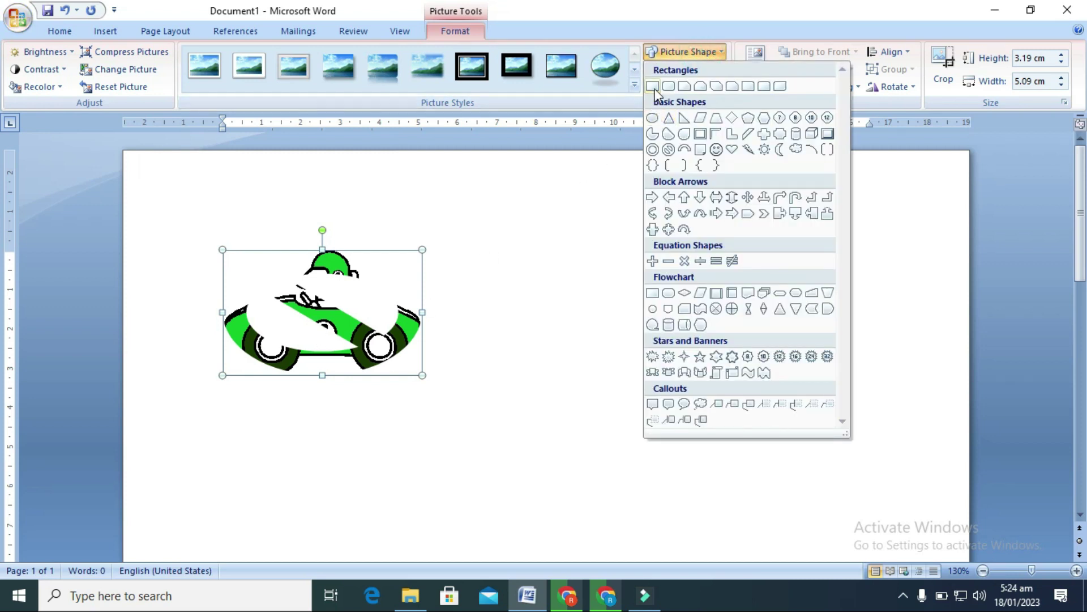
pyautogui.click(654, 86)
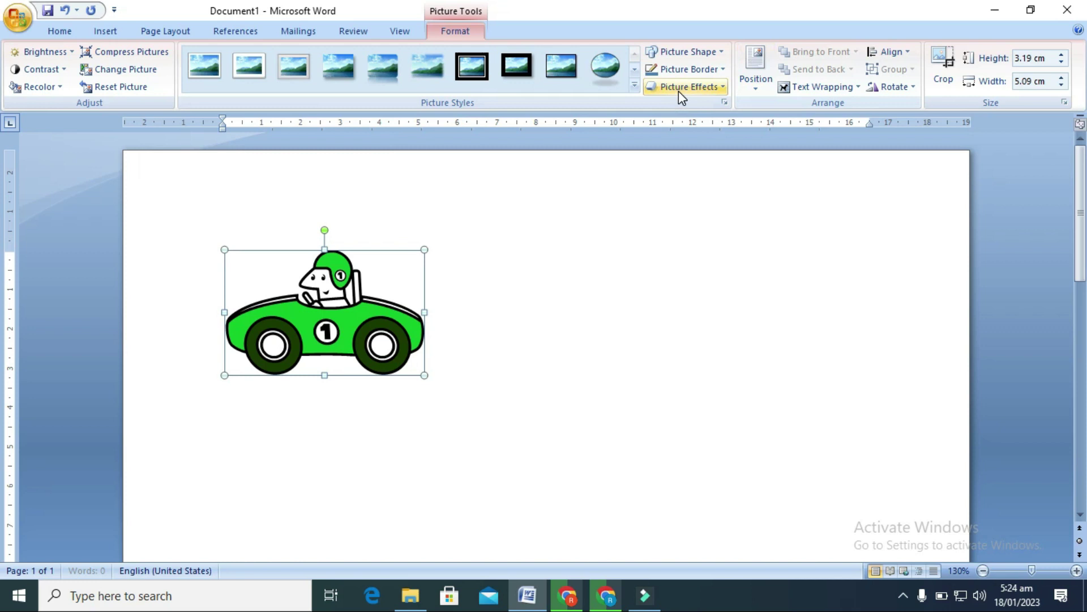
pyautogui.click(718, 69)
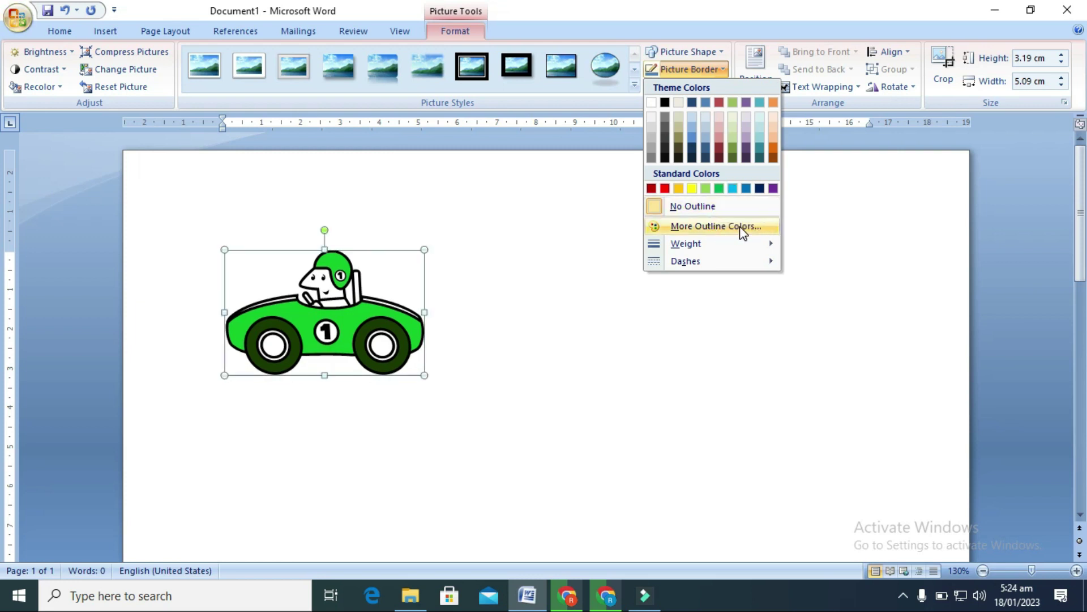
# Step: Try a pale yellow outline in More Outline Colors, then cancel without applying
pyautogui.click(744, 227)
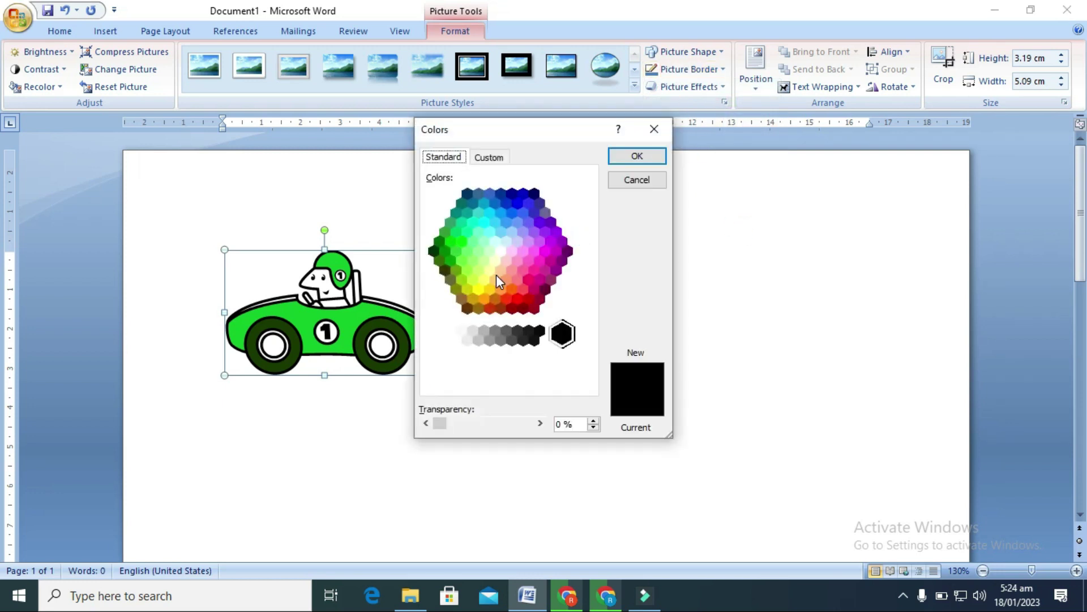
pyautogui.click(495, 261)
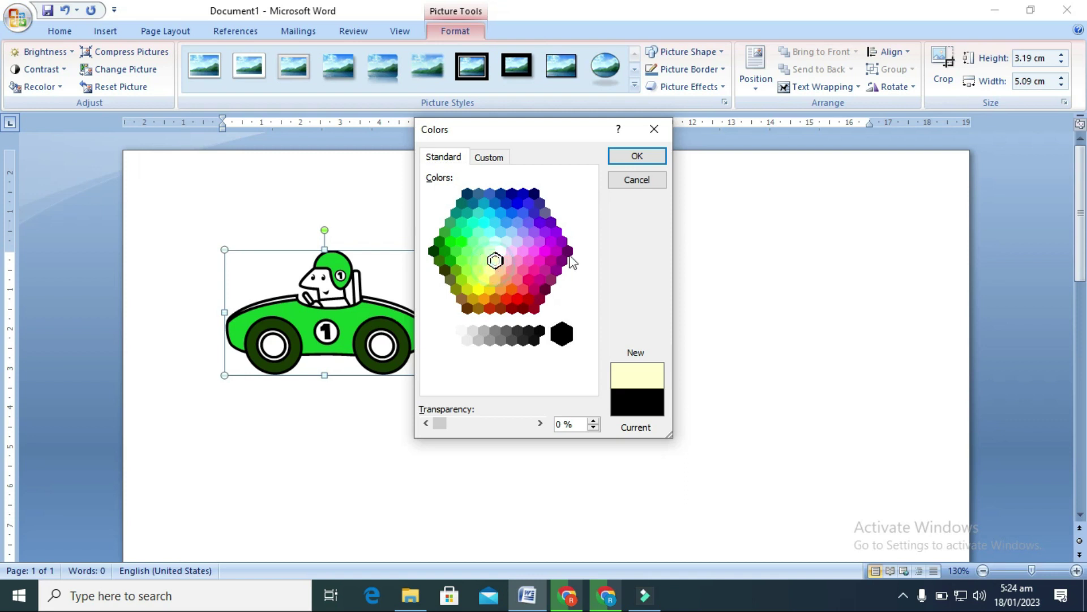
pyautogui.click(664, 126)
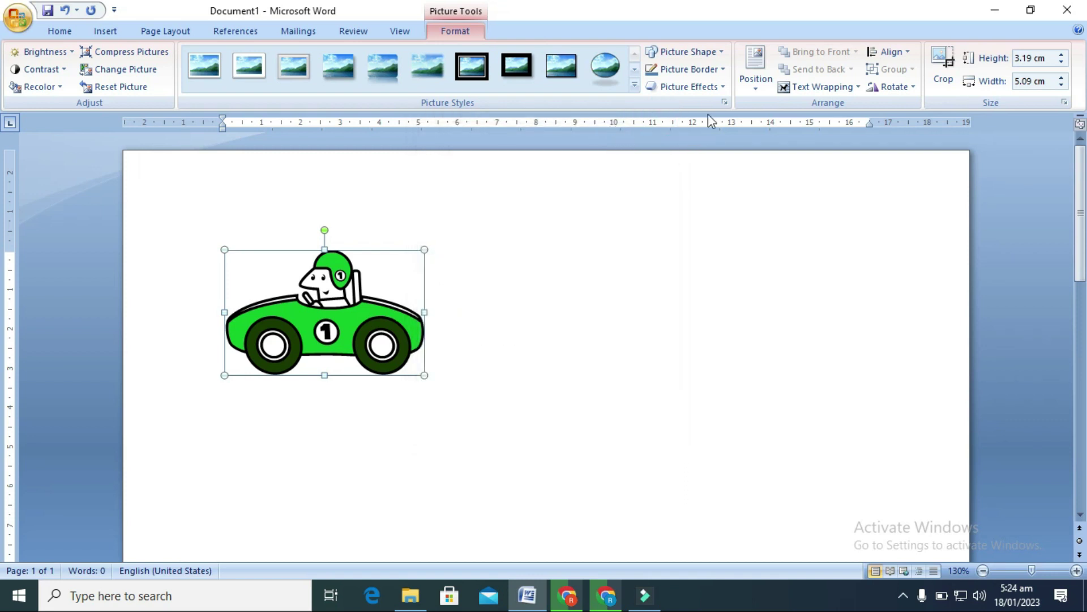
# Step: Give the picture a solid 4½ pt border
pyautogui.click(723, 69)
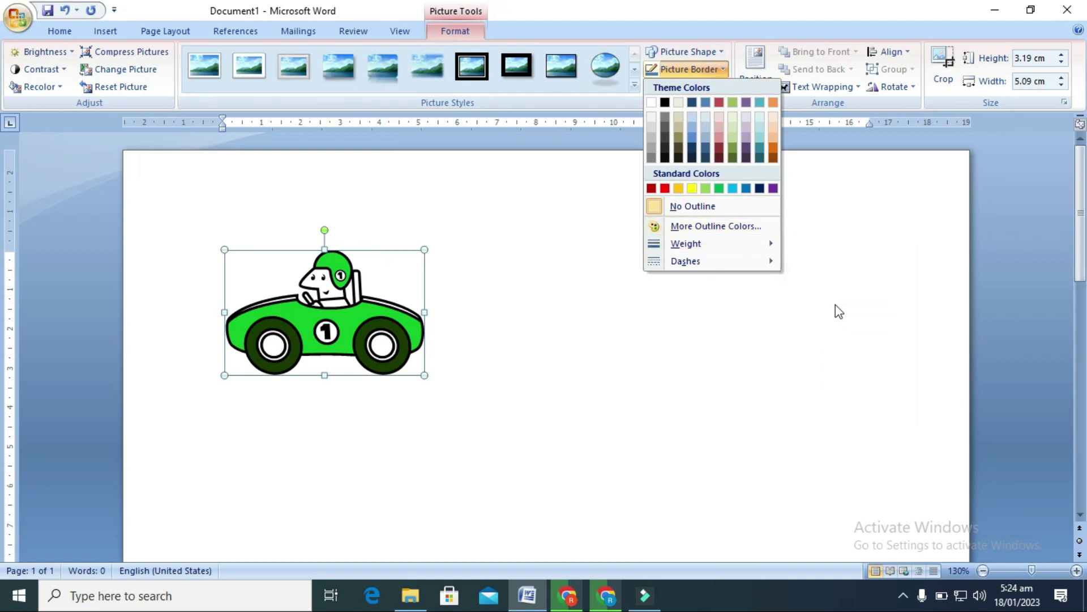
pyautogui.moveTo(710, 244)
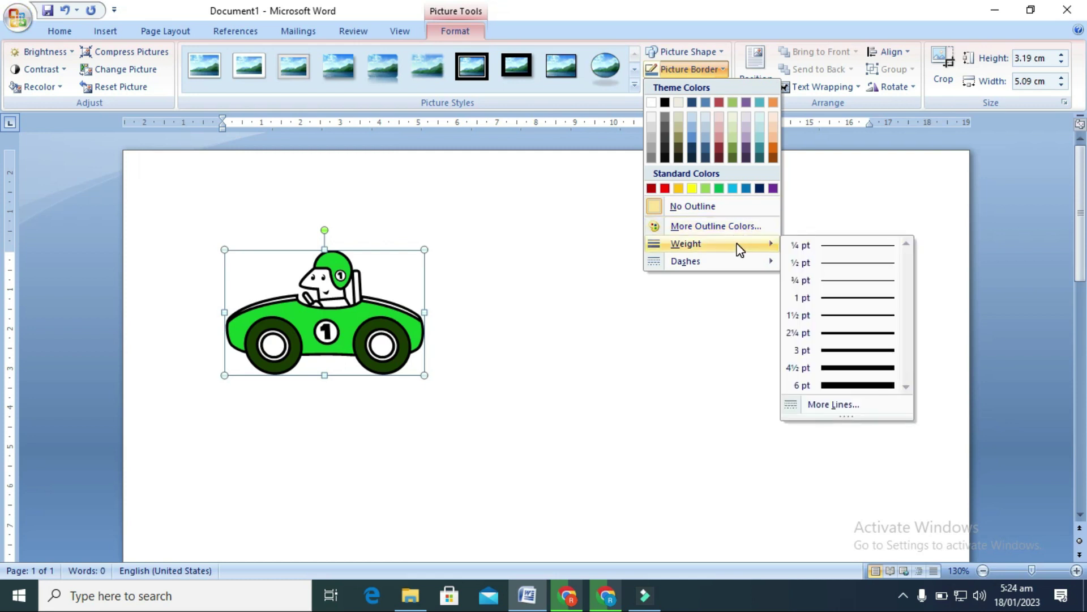
pyautogui.click(854, 368)
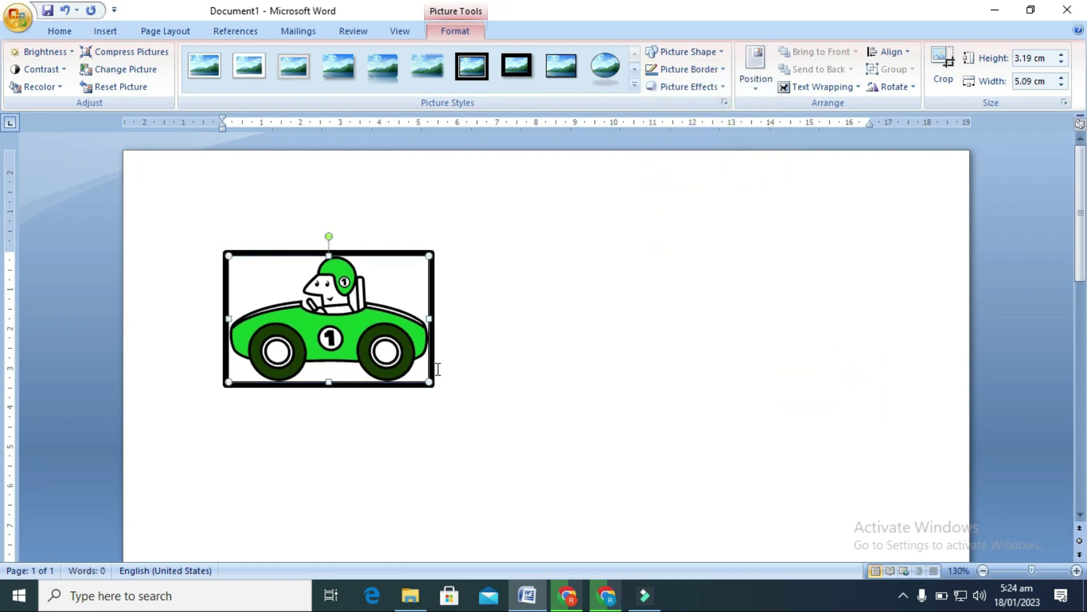
pyautogui.click(720, 70)
pyautogui.moveTo(685, 261)
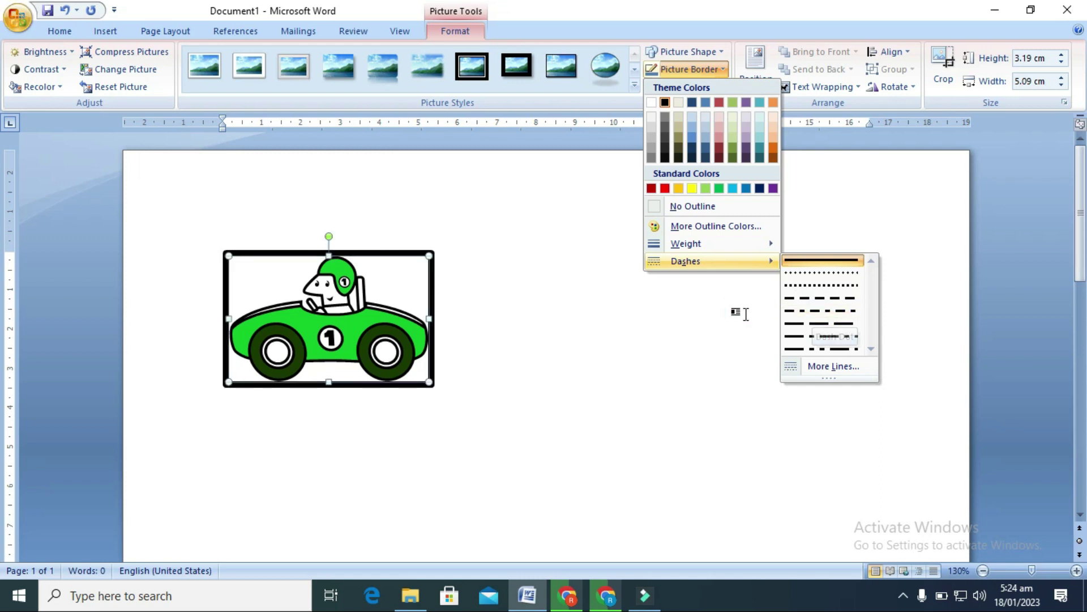
pyautogui.click(733, 272)
pyautogui.click(722, 87)
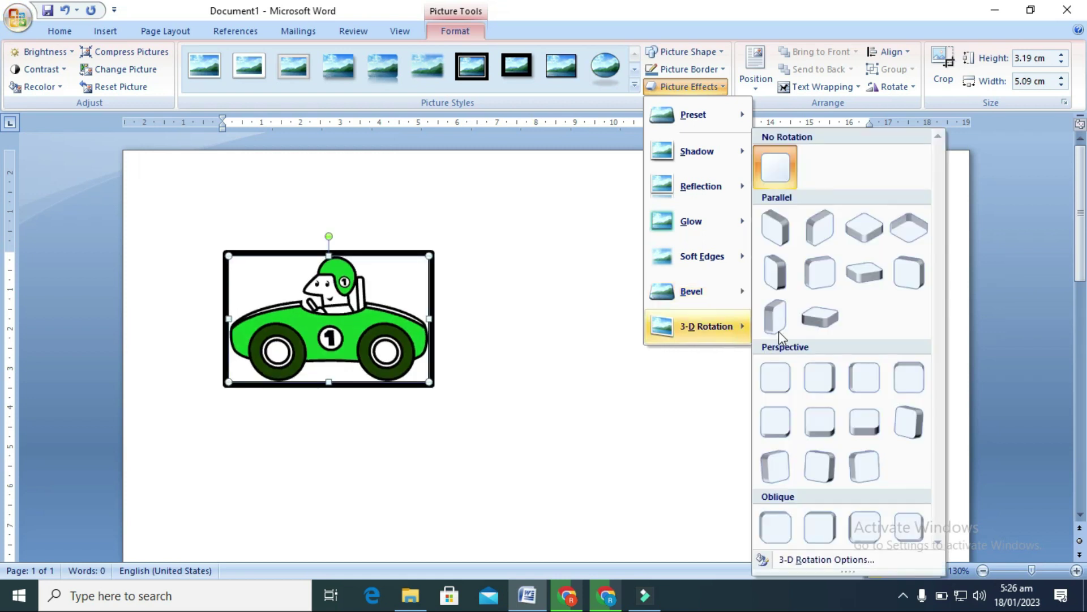
pyautogui.moveTo(706, 326)
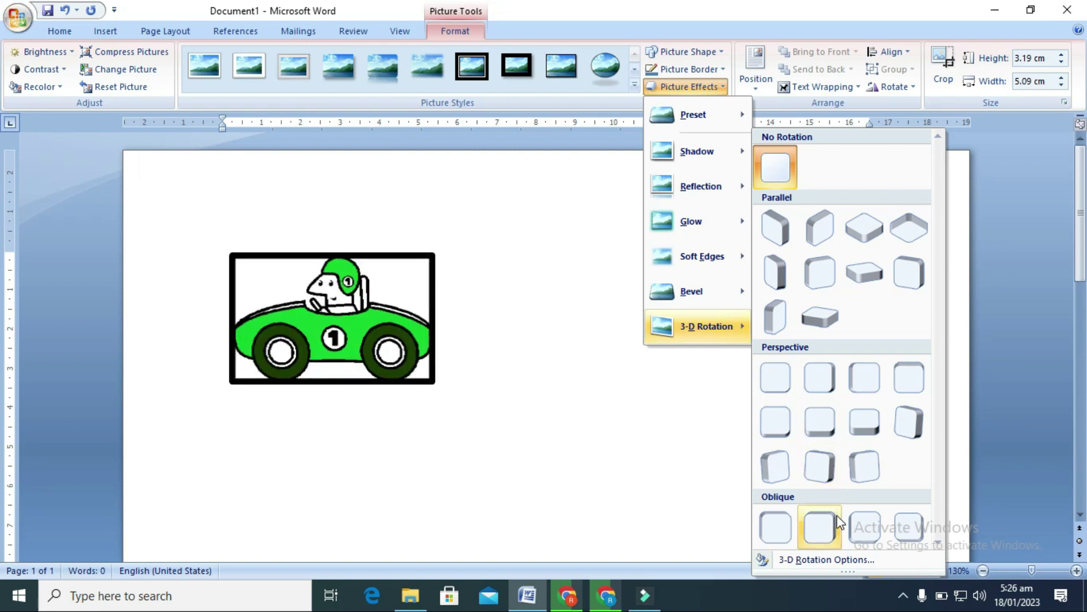
# Step: Apply an Oblique 3-D Rotation preset to the car picture
pyautogui.click(776, 539)
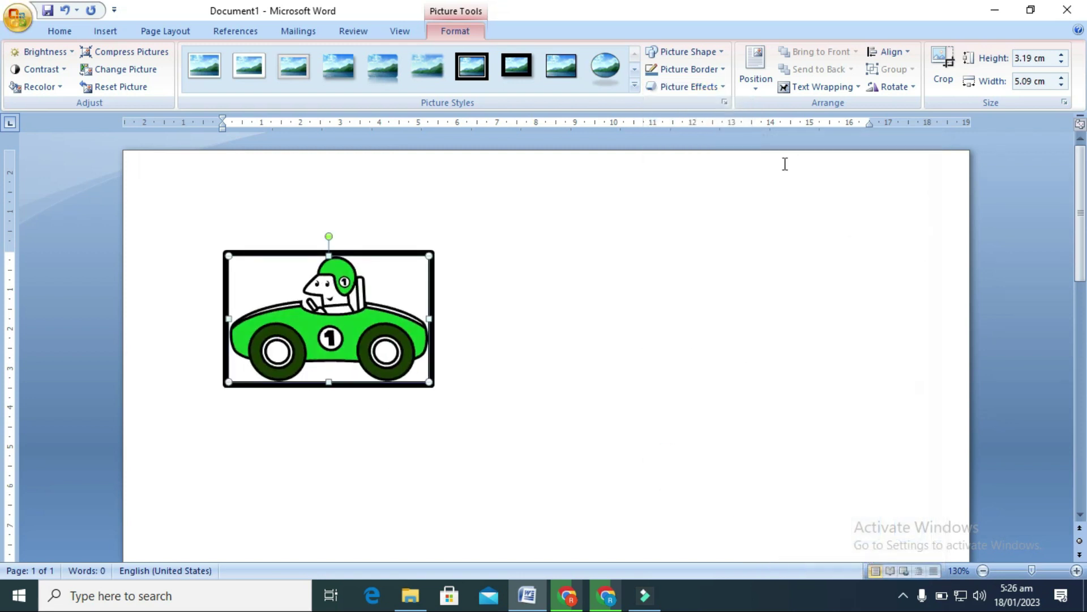
# Step: Duplicate the bordered car picture and place the copy beside the original on the same line
pyautogui.click(753, 84)
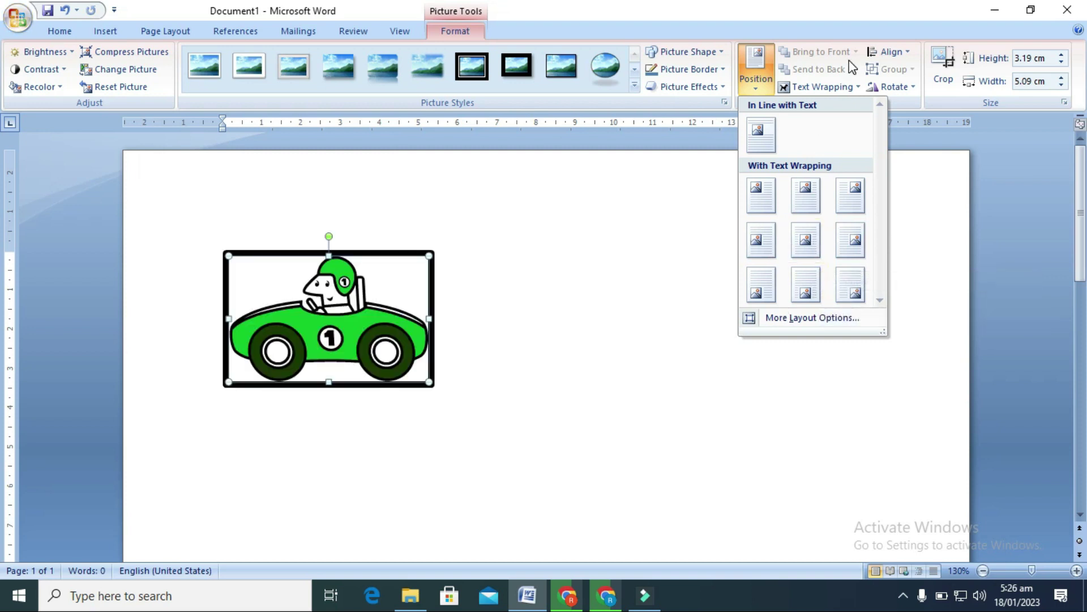
pyautogui.click(584, 193)
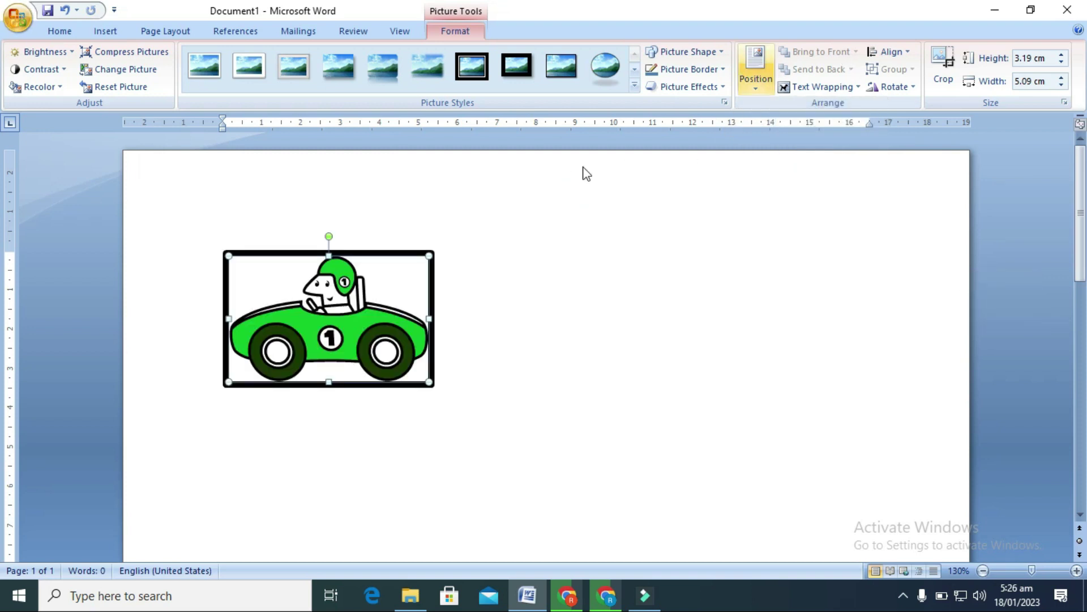
pyautogui.moveTo(317, 317); pyautogui.dragTo(555, 307)
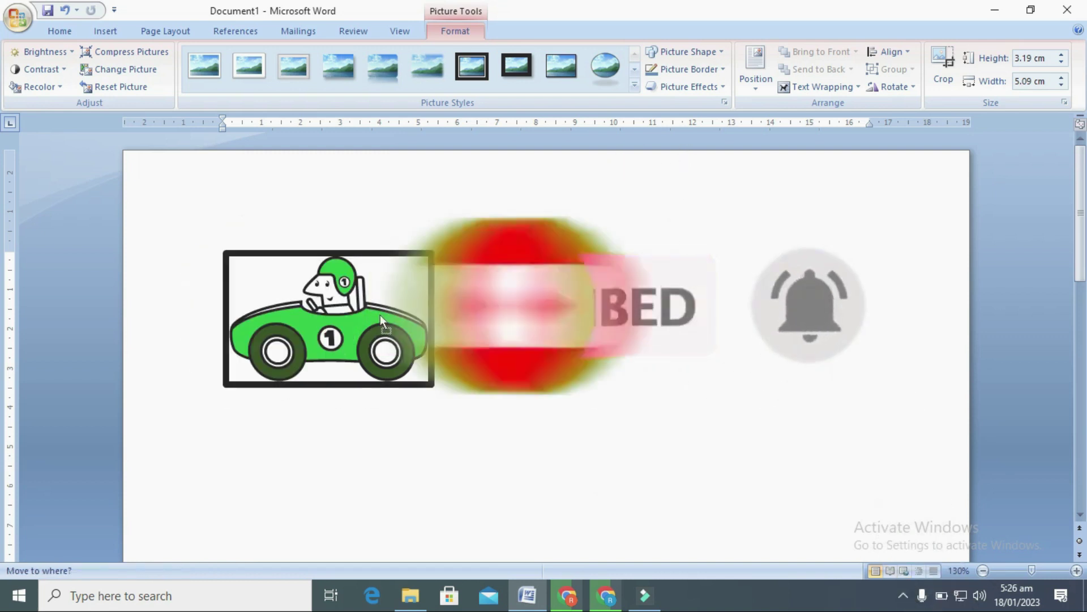
pyautogui.moveTo(379, 314); pyautogui.dragTo(647, 306)
pyautogui.click(370, 294)
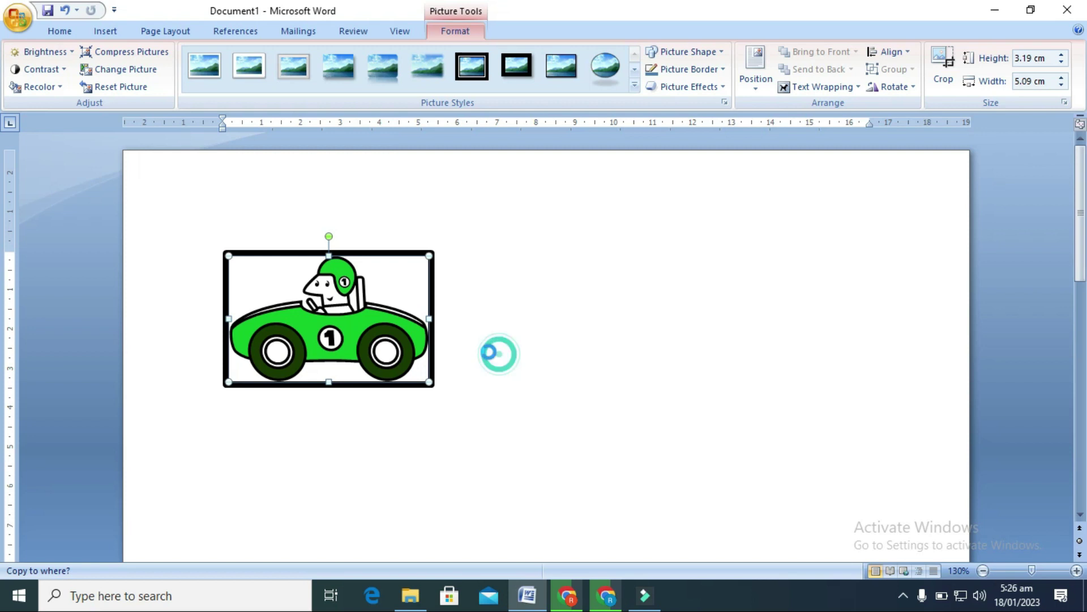
pyautogui.moveTo(648, 306); pyautogui.dragTo(338, 301)
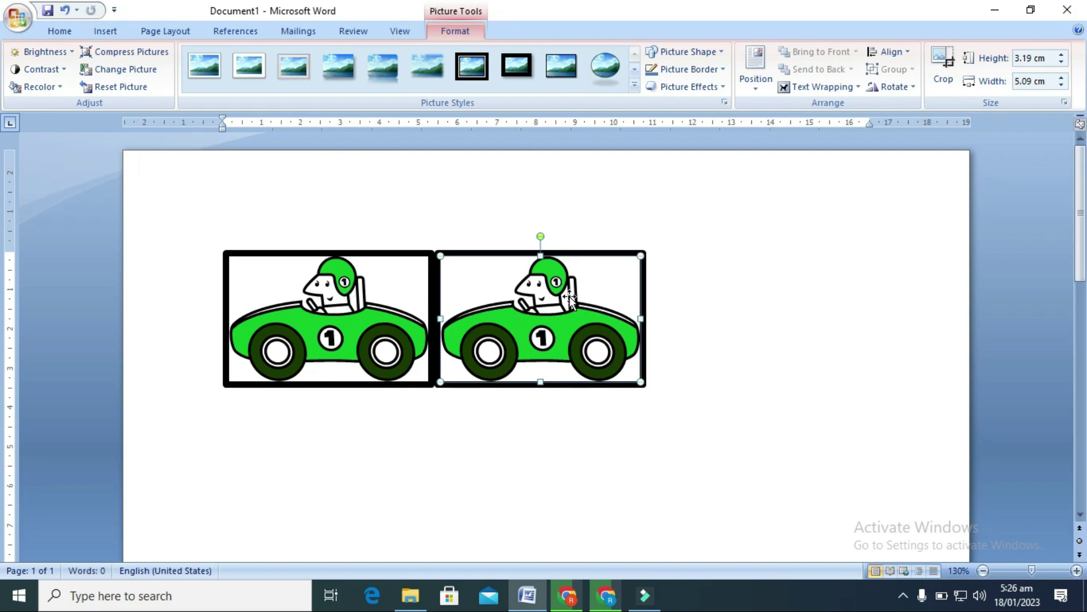
pyautogui.moveTo(569, 303); pyautogui.dragTo(408, 324)
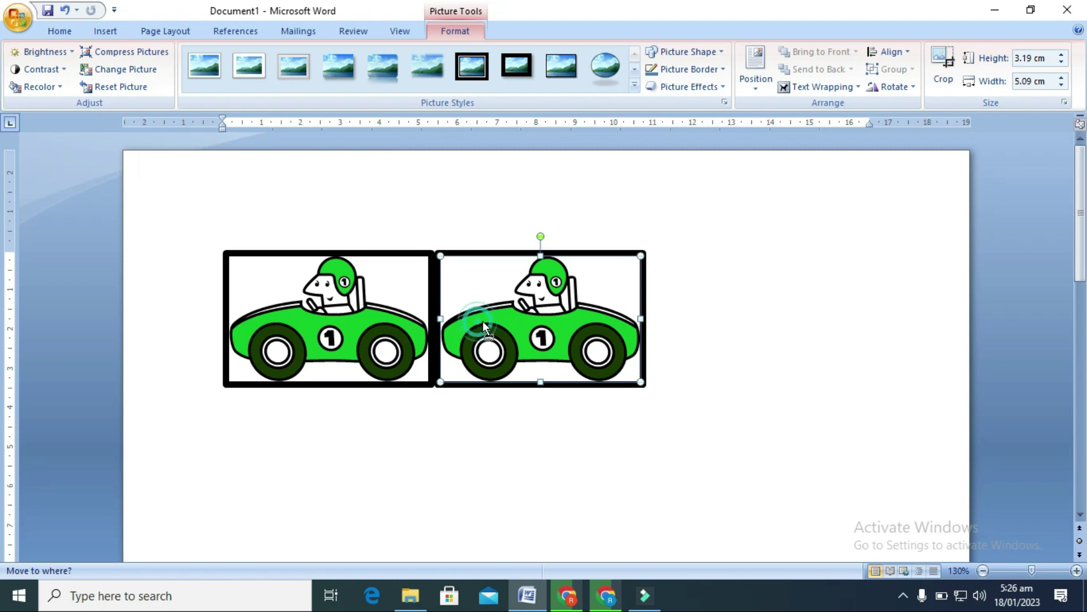
pyautogui.moveTo(475, 321); pyautogui.dragTo(647, 379)
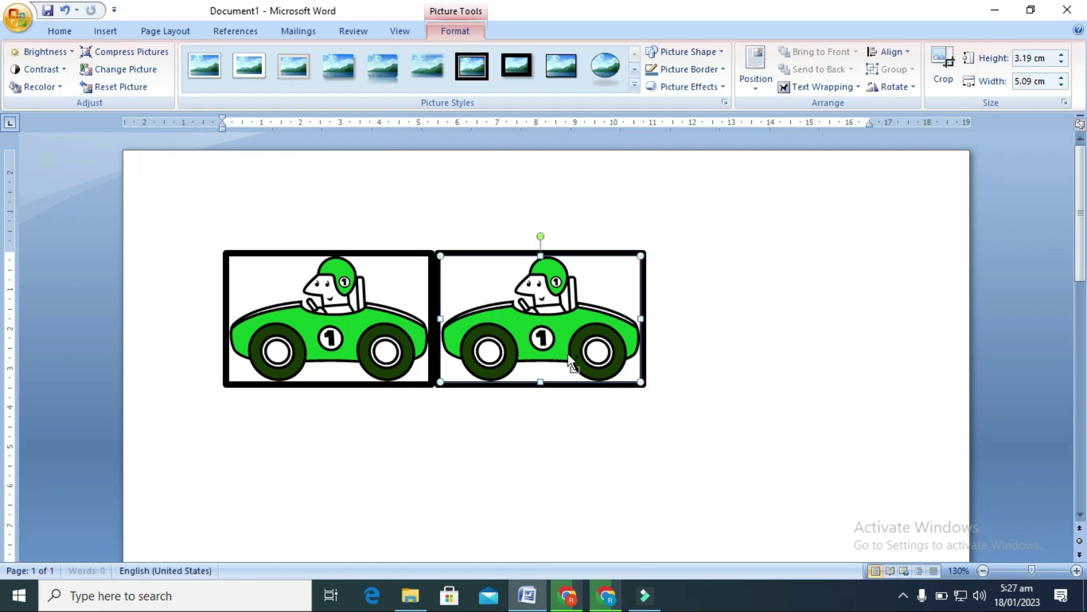
pyautogui.scroll(-5, 741, 396)
pyautogui.scroll(5, 631, 177)
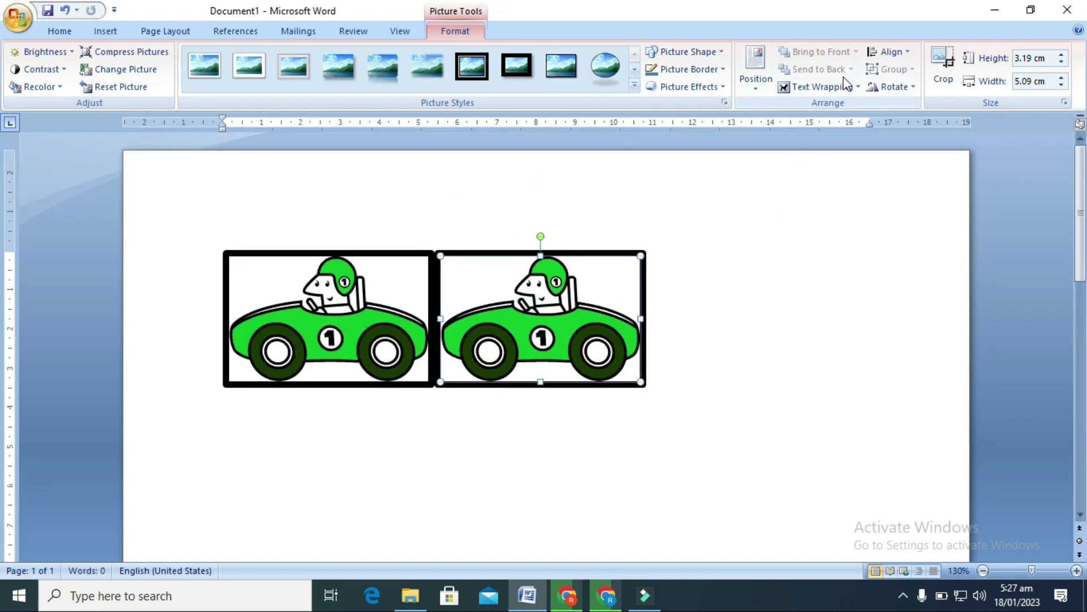
# Step: Give the copy Square text wrapping and slide it over the first car
pyautogui.click(858, 88)
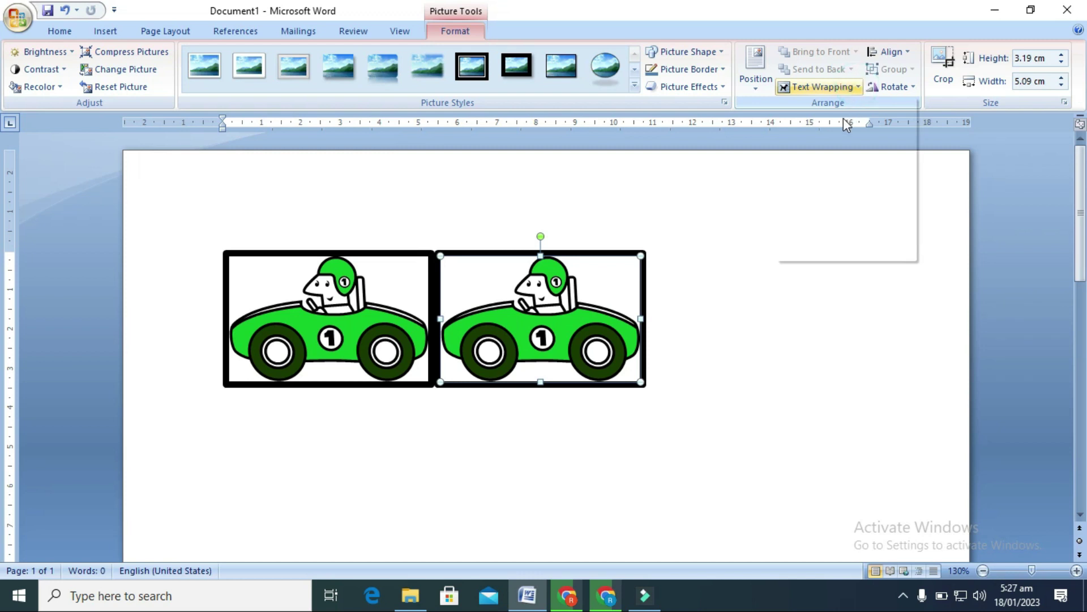
pyautogui.click(859, 88)
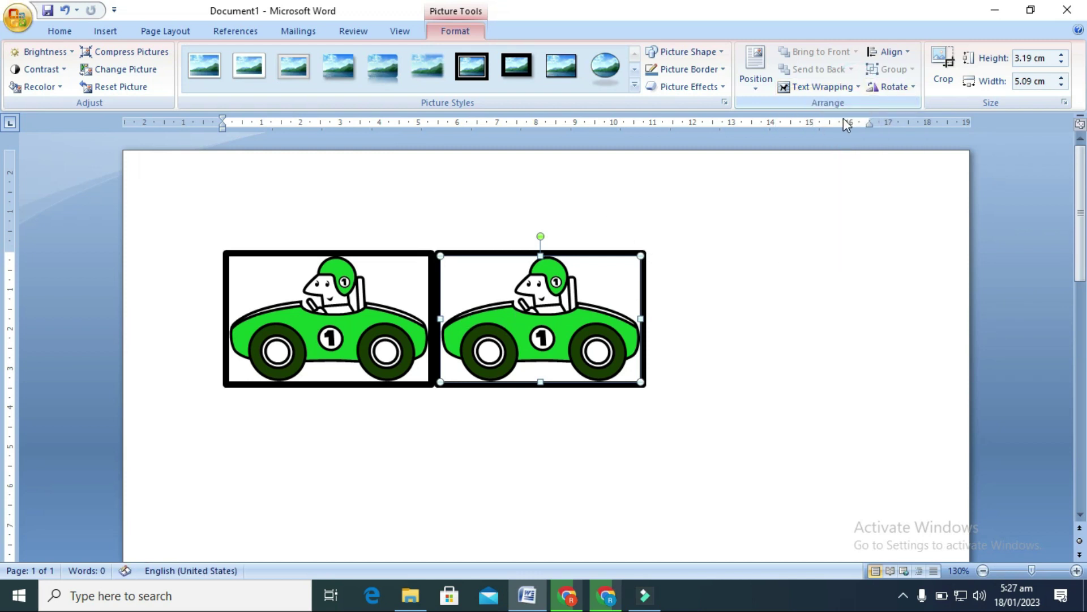
pyautogui.click(859, 88)
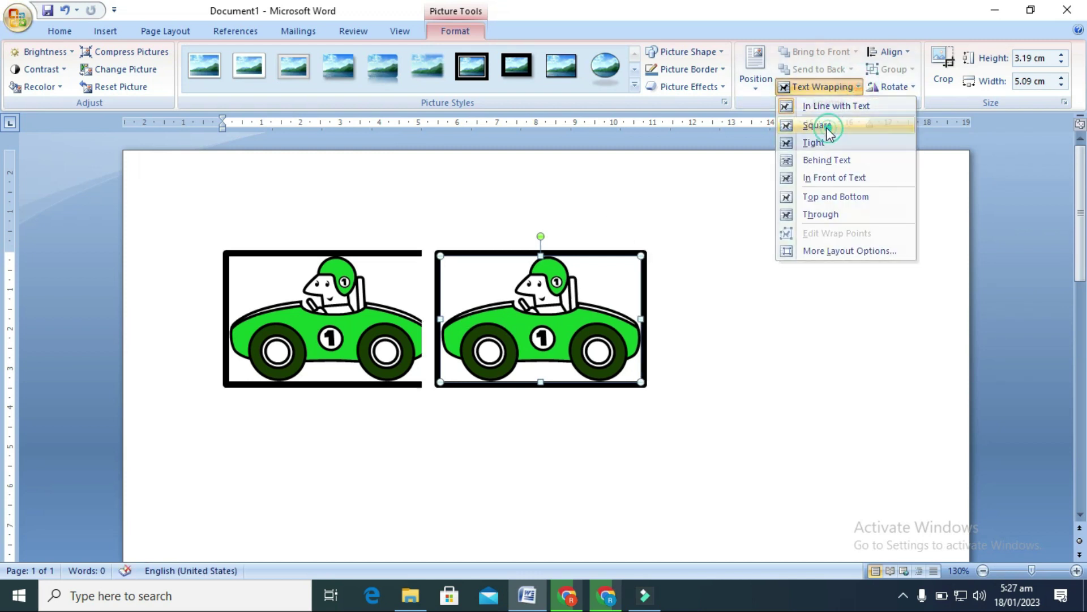
pyautogui.click(816, 124)
pyautogui.moveTo(499, 328); pyautogui.dragTo(391, 329)
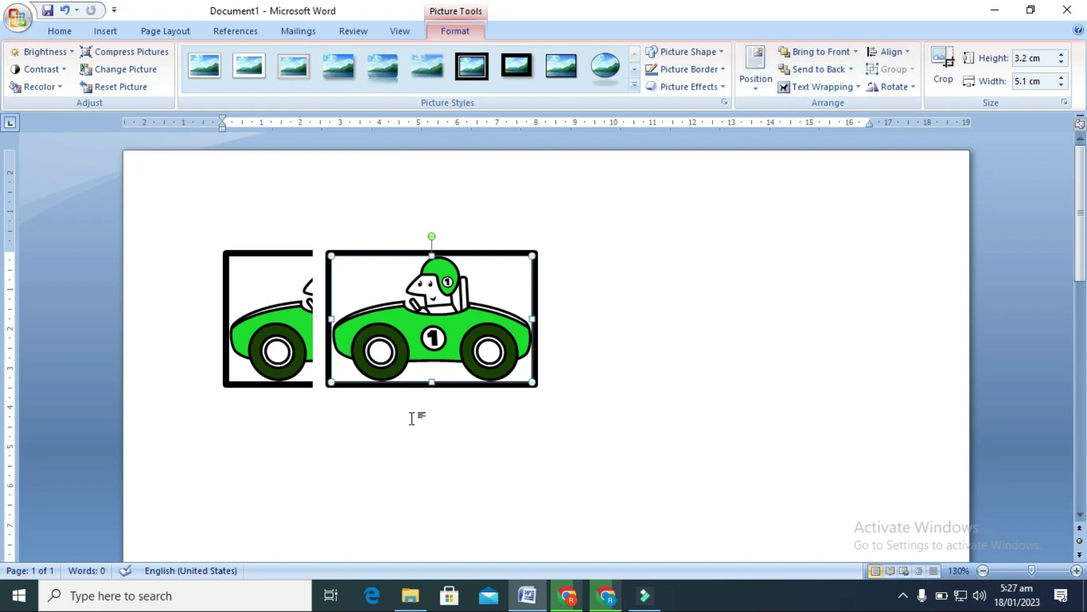
# Step: Try Send to Back and Bring to Front on the copy, aligning it over the original
pyautogui.click(429, 380)
pyautogui.keyDown('shift'); pyautogui.click(294, 312); pyautogui.keyUp('shift')
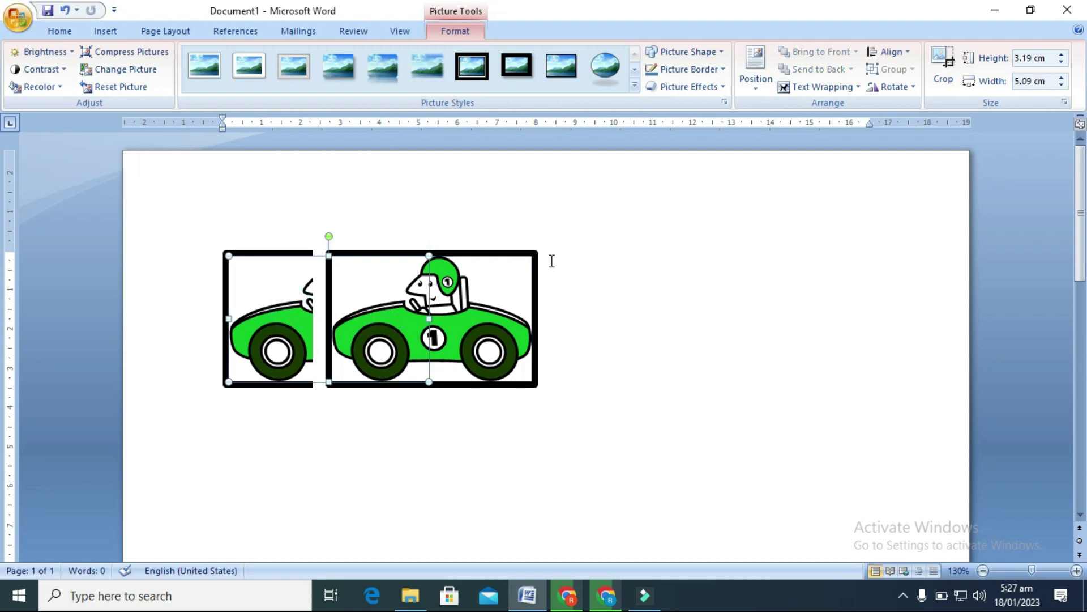
pyautogui.click(388, 320)
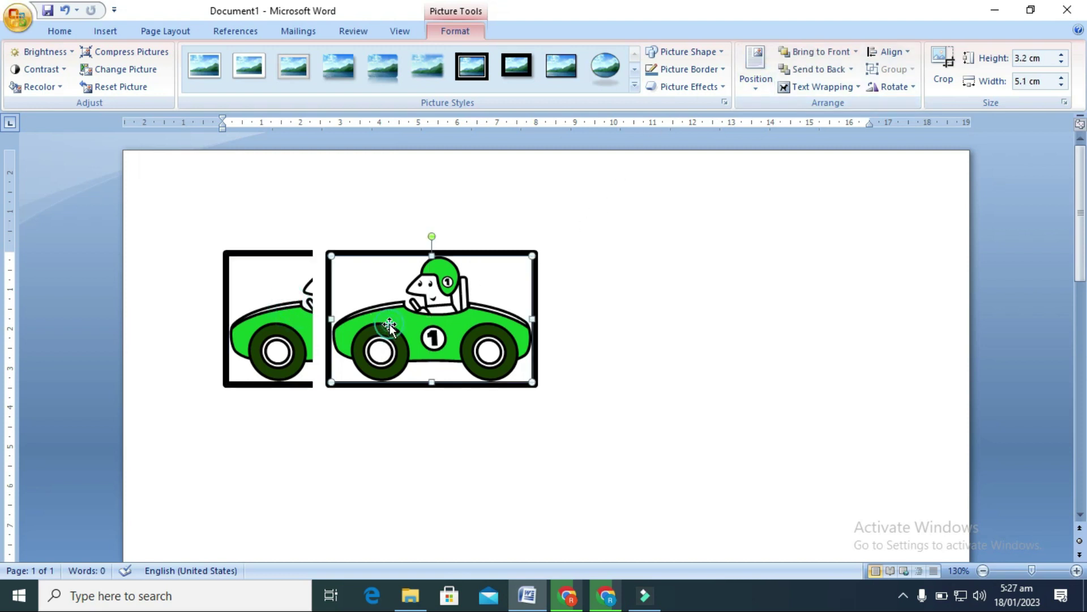
pyautogui.click(822, 69)
pyautogui.click(823, 54)
pyautogui.moveTo(373, 327); pyautogui.dragTo(269, 327)
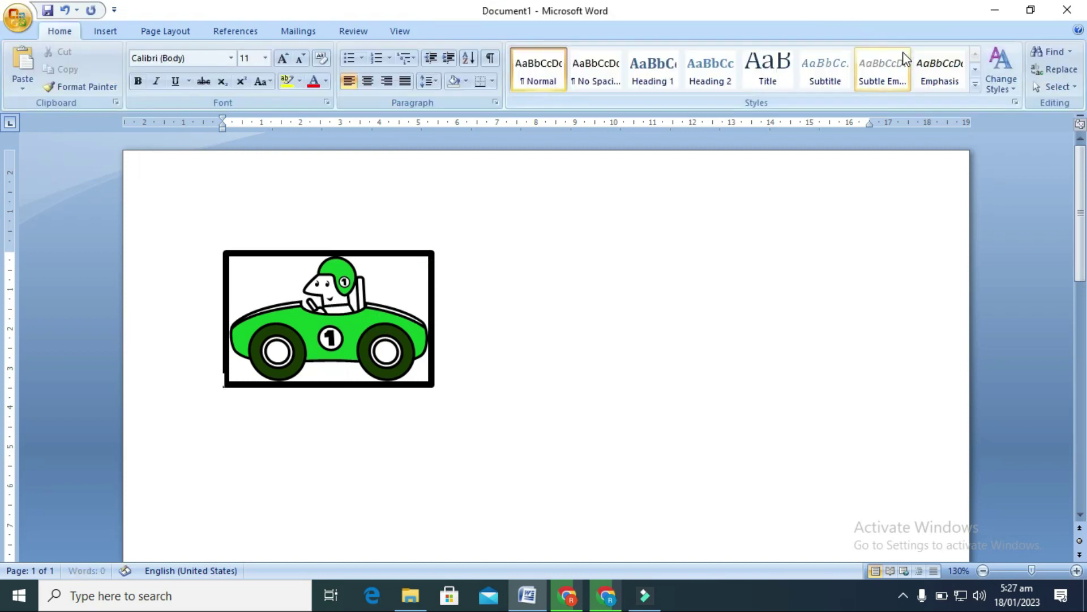
# Step: Review the Text Wrapping and Align options for the picture without changing them
pyautogui.click(352, 312)
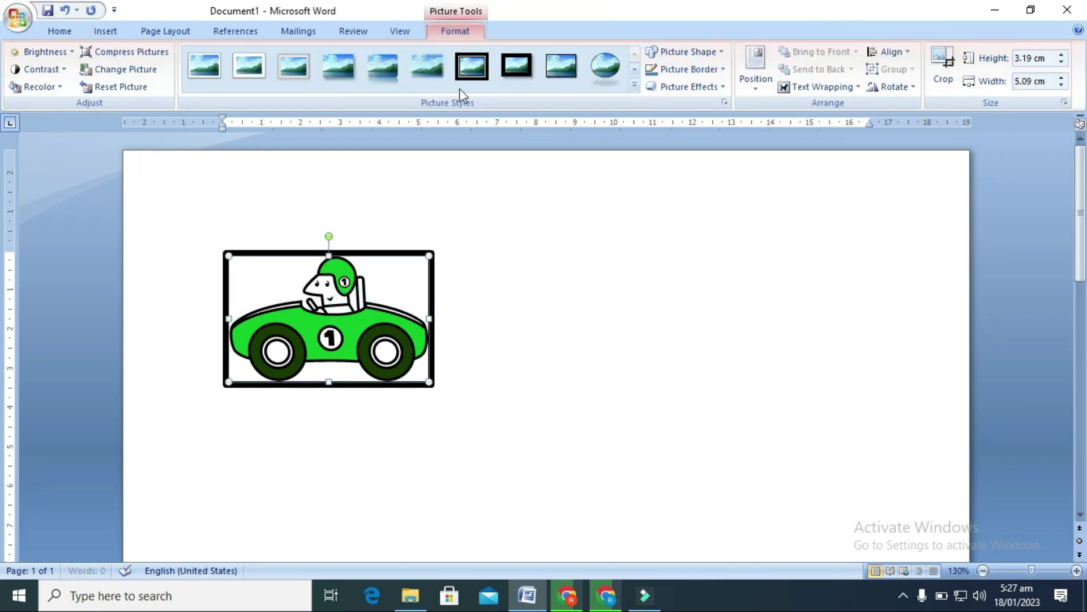
pyautogui.click(859, 87)
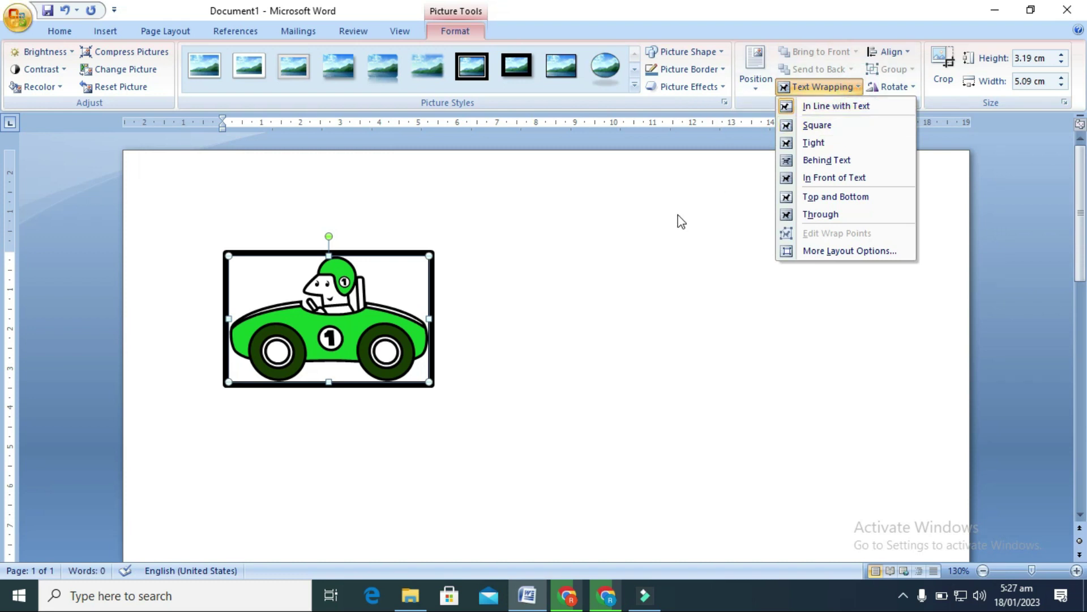
pyautogui.click(723, 190)
pyautogui.click(913, 52)
pyautogui.click(907, 52)
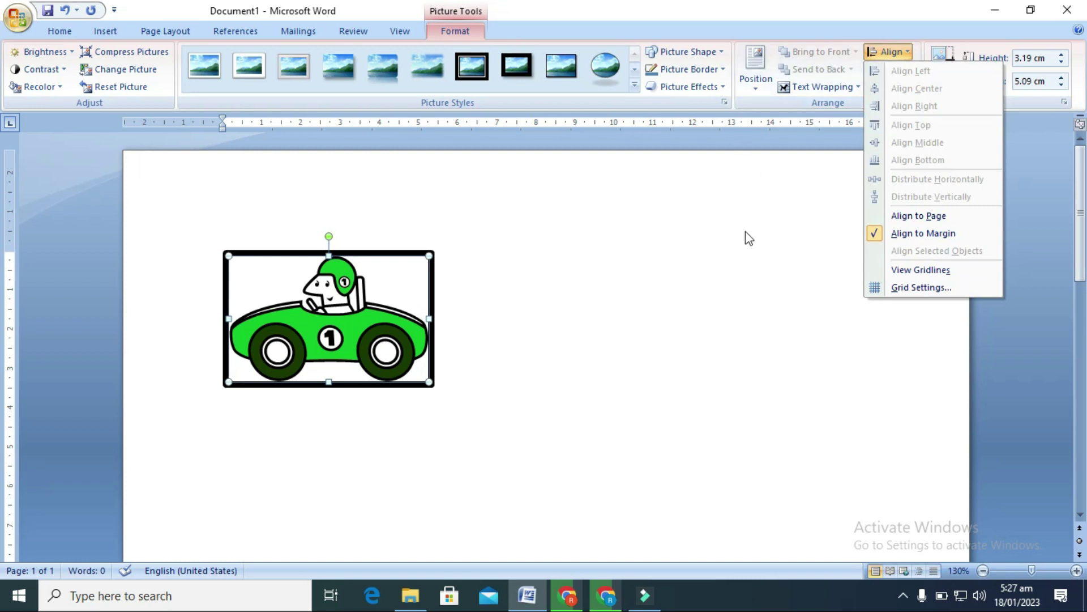
pyautogui.click(723, 220)
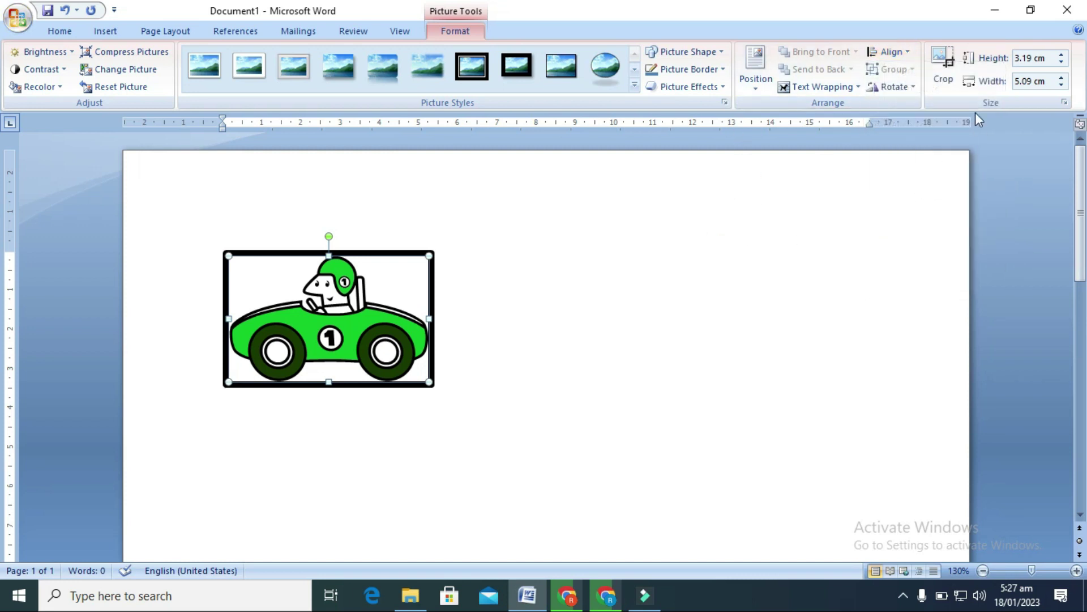
# Step: Crop the car picture by dragging its top-right corner inward to 2.95 × 4.66 cm
pyautogui.click(956, 75)
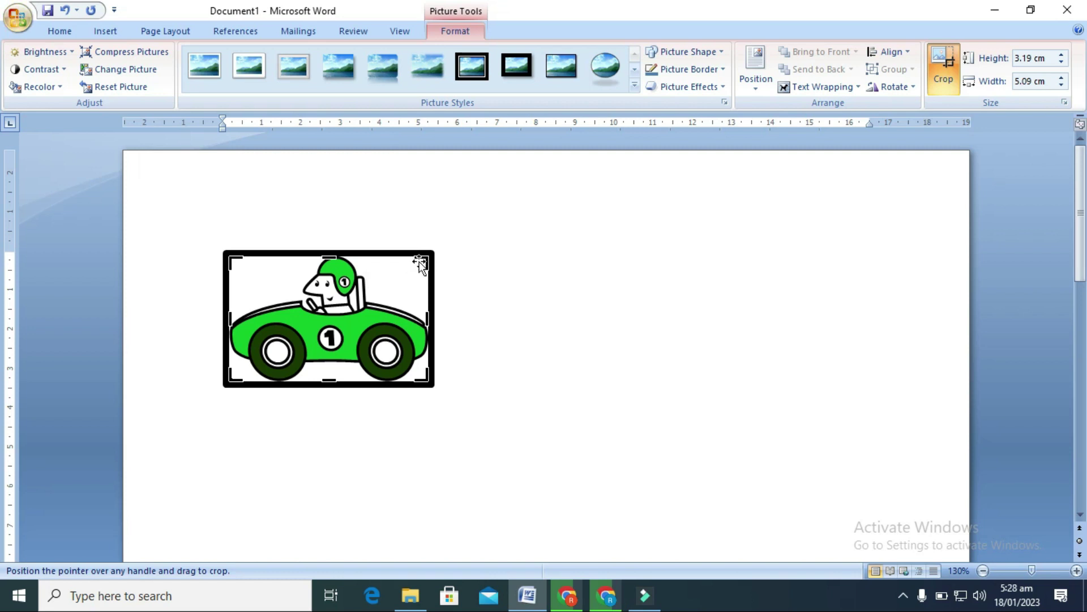
pyautogui.moveTo(422, 258); pyautogui.dragTo(411, 265)
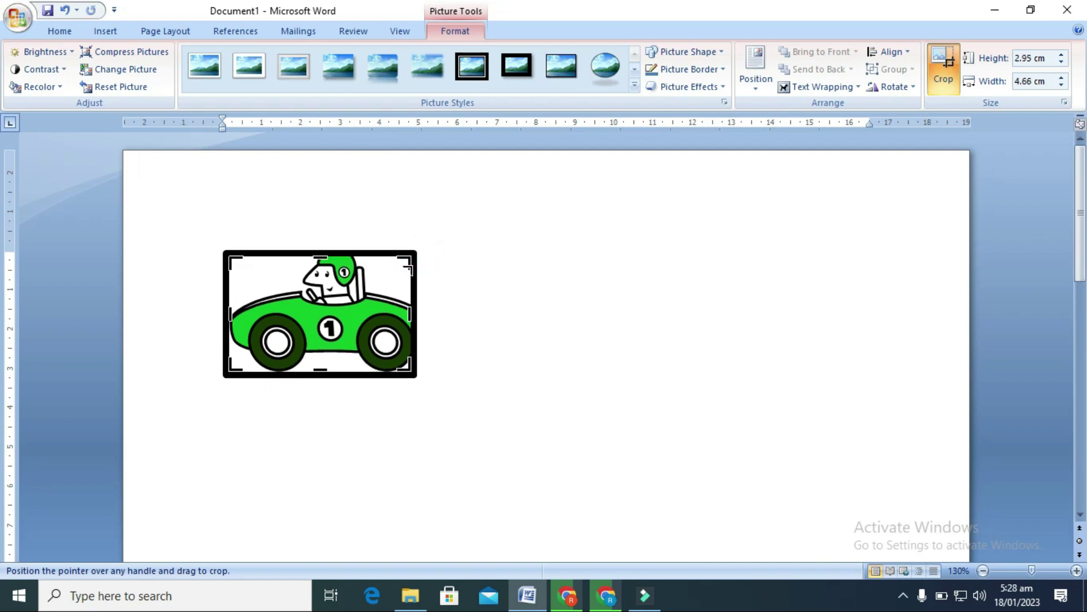
pyautogui.click(914, 86)
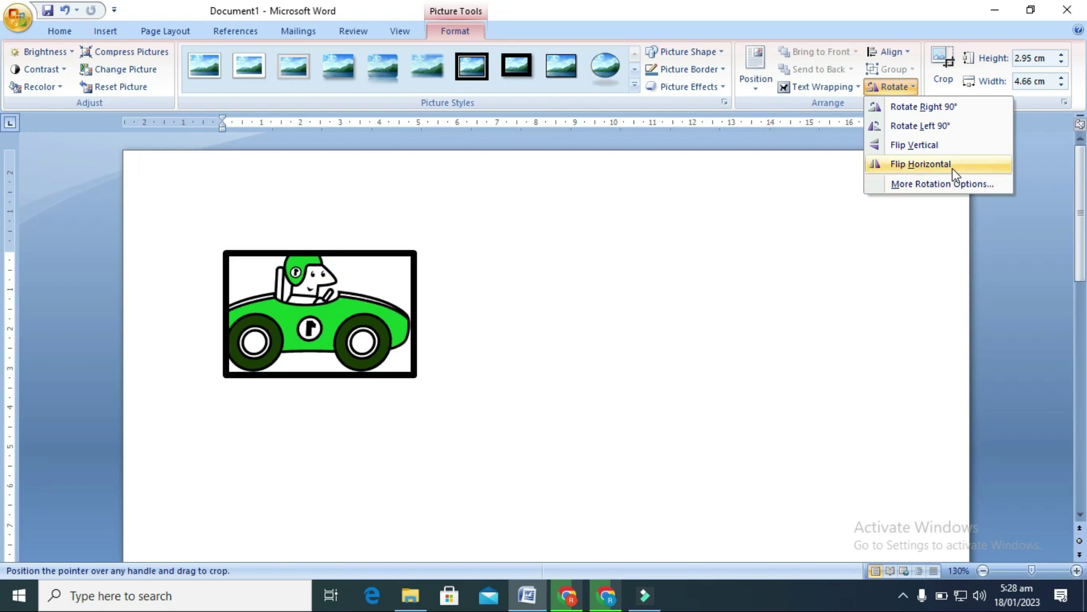
# Step: Enlarge the unflipped car picture to 3.59 cm high by 5.7 cm wide
pyautogui.click(838, 232)
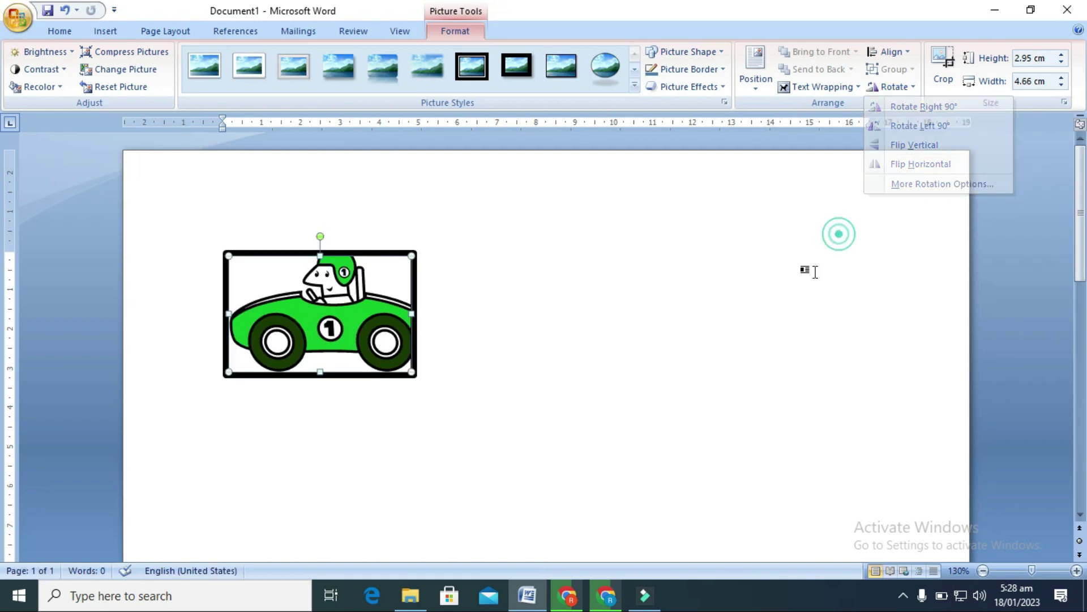
pyautogui.click(1062, 55)
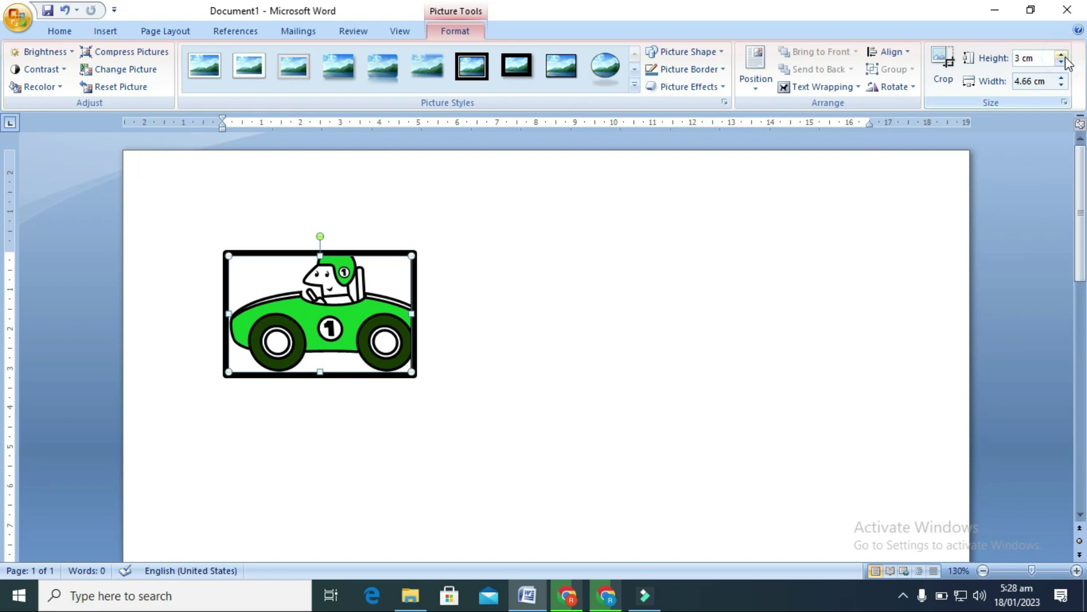
pyautogui.click(1063, 55)
pyautogui.click(1062, 55)
pyautogui.click(1063, 56)
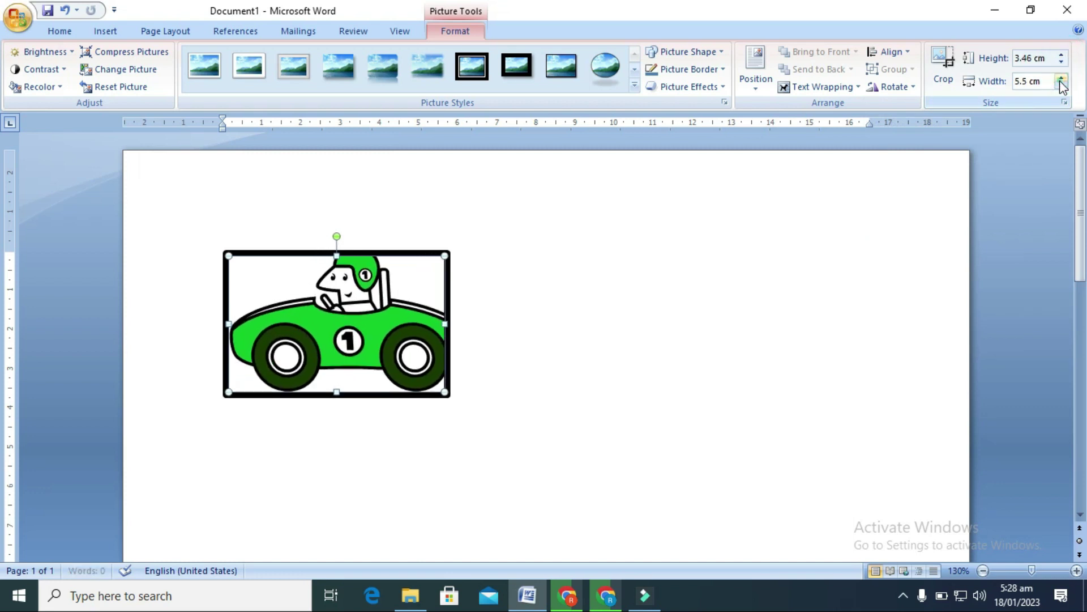
pyautogui.click(1063, 56)
pyautogui.click(832, 234)
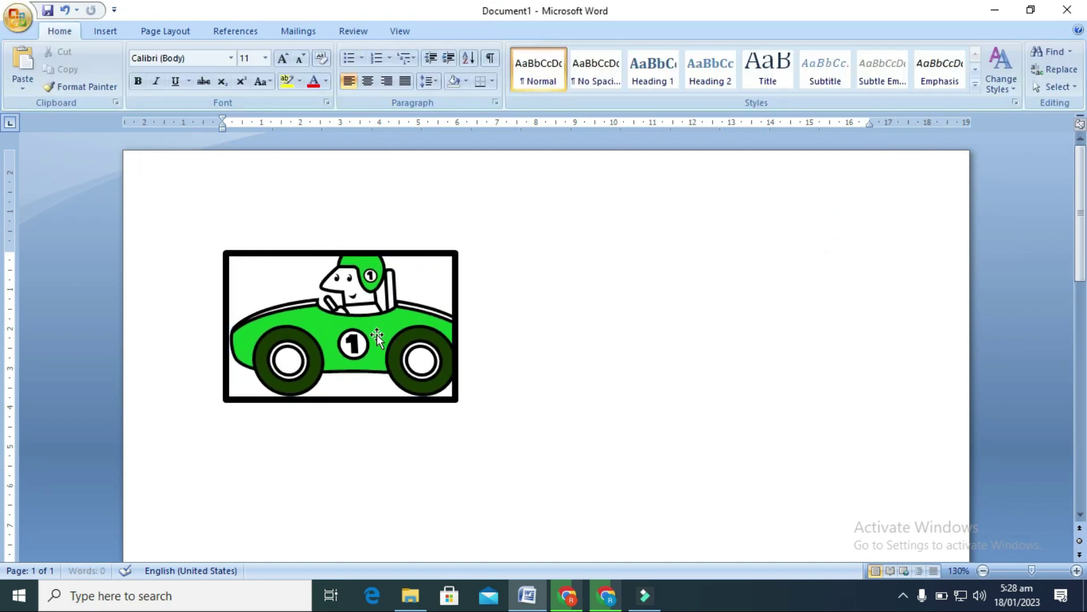
pyautogui.click(376, 334)
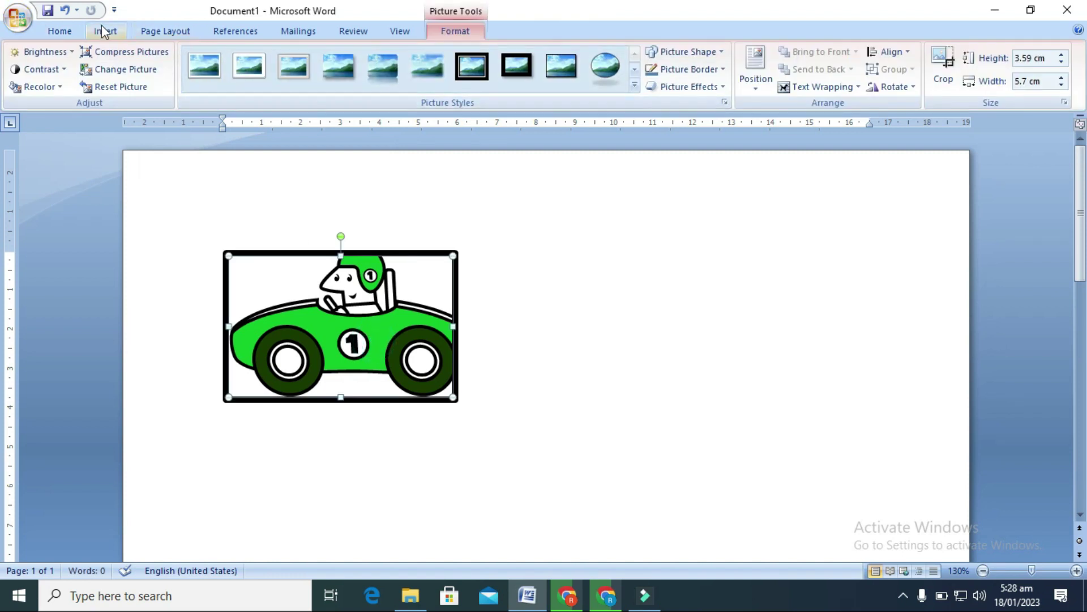
pyautogui.click(103, 32)
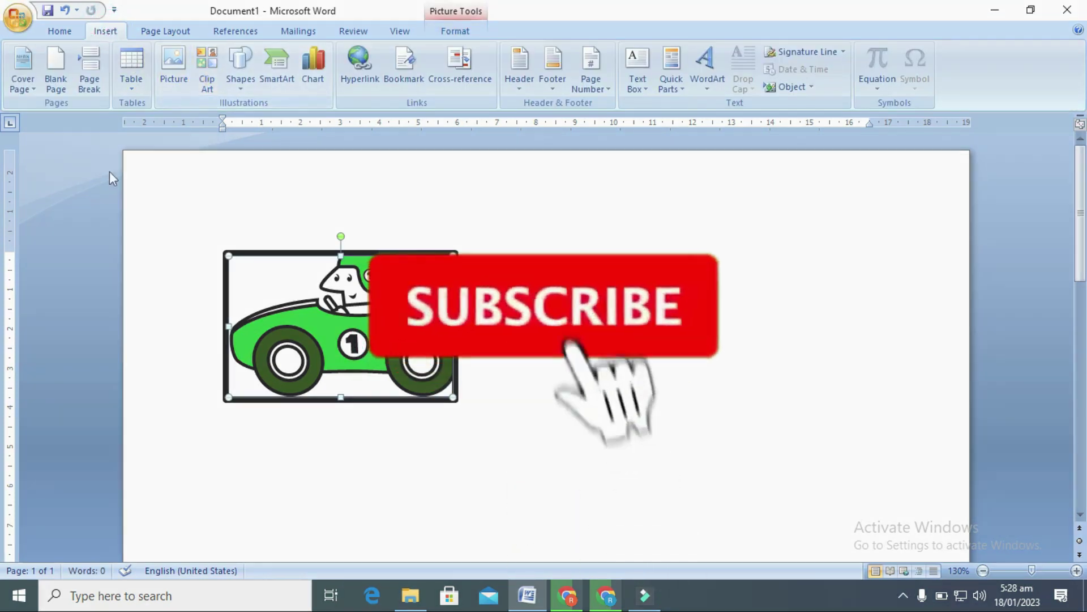